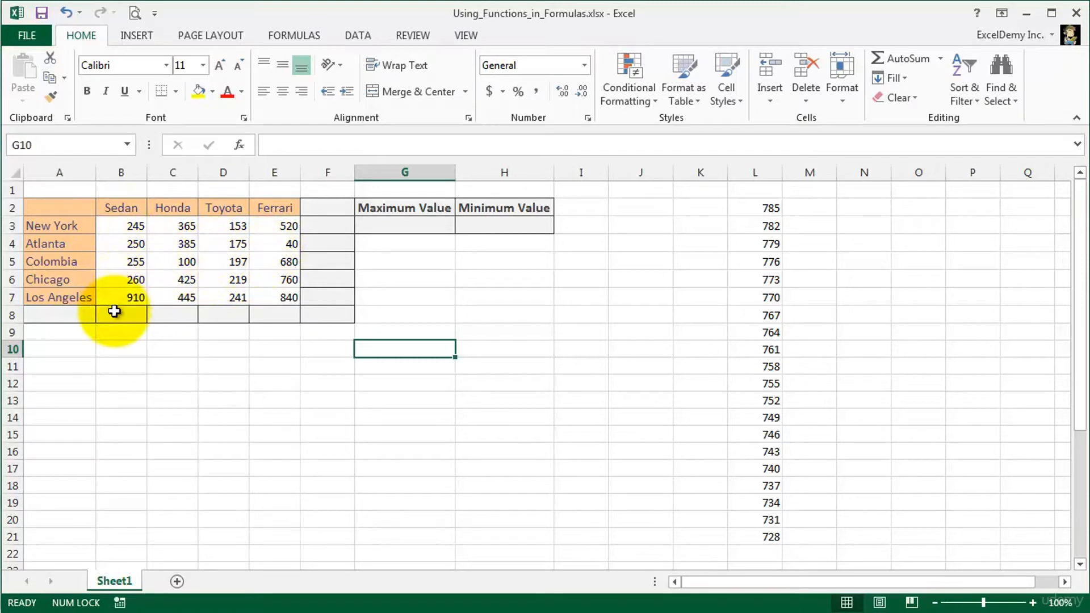
Label the summary row below Los Angeles "Total" in cell A8.
left_click(73, 313)
type("Total")
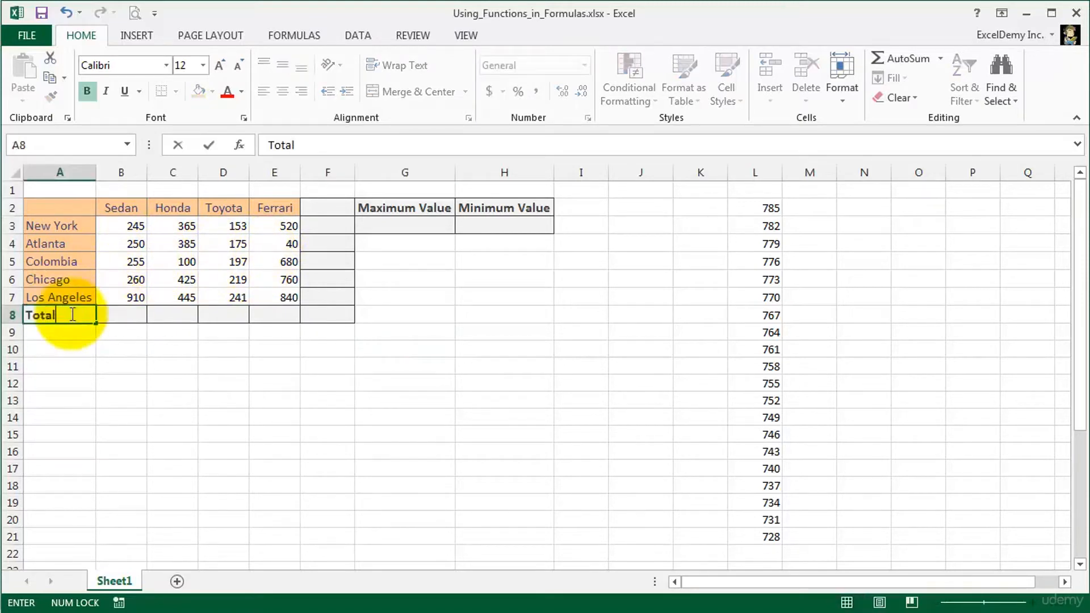
key("Tab")
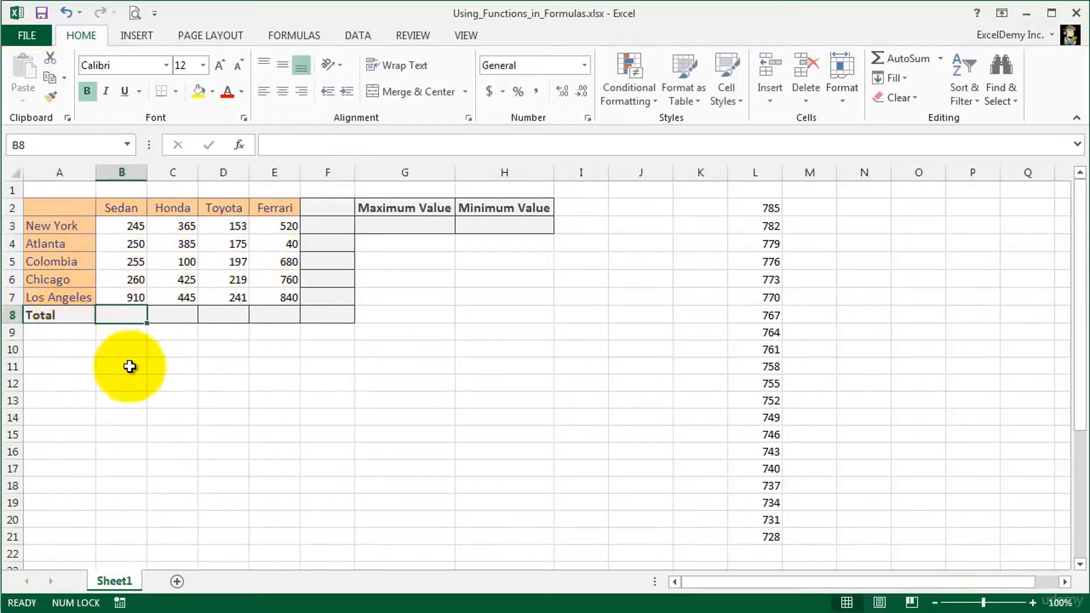
Enter the formula =B3+B4+B5+B6+B7 in B8 to total the Sedan column by adding individual cells.
type("=")
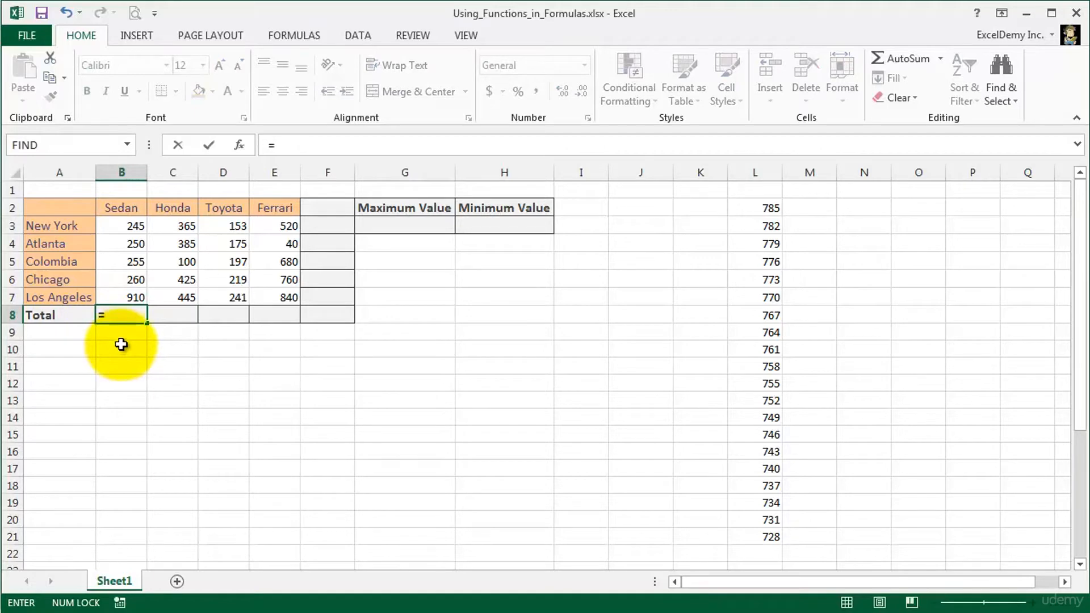
left_click(129, 228)
type("+")
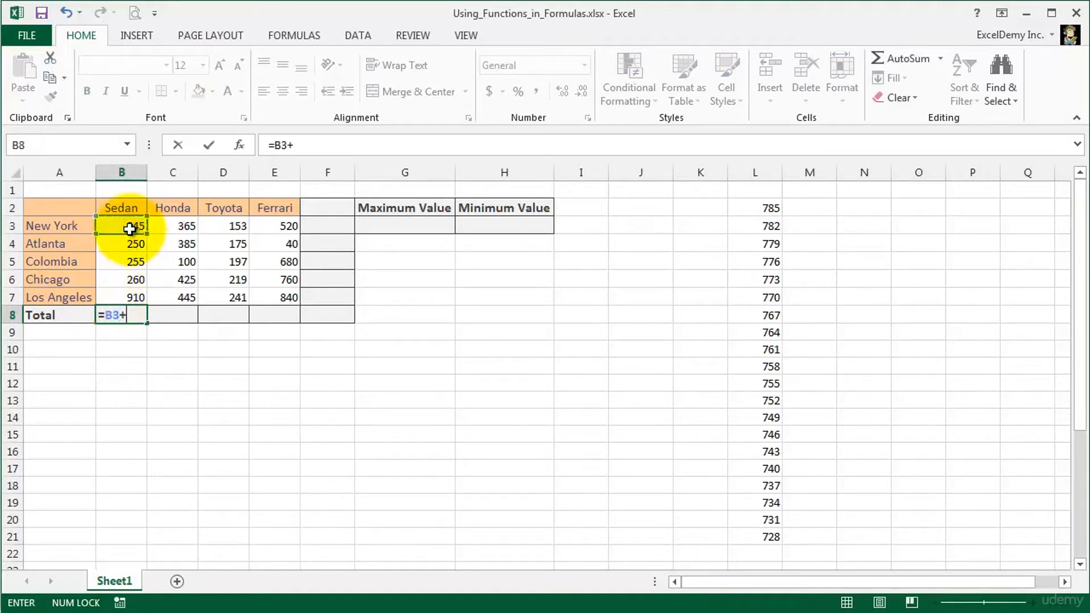
left_click(128, 242)
type("+")
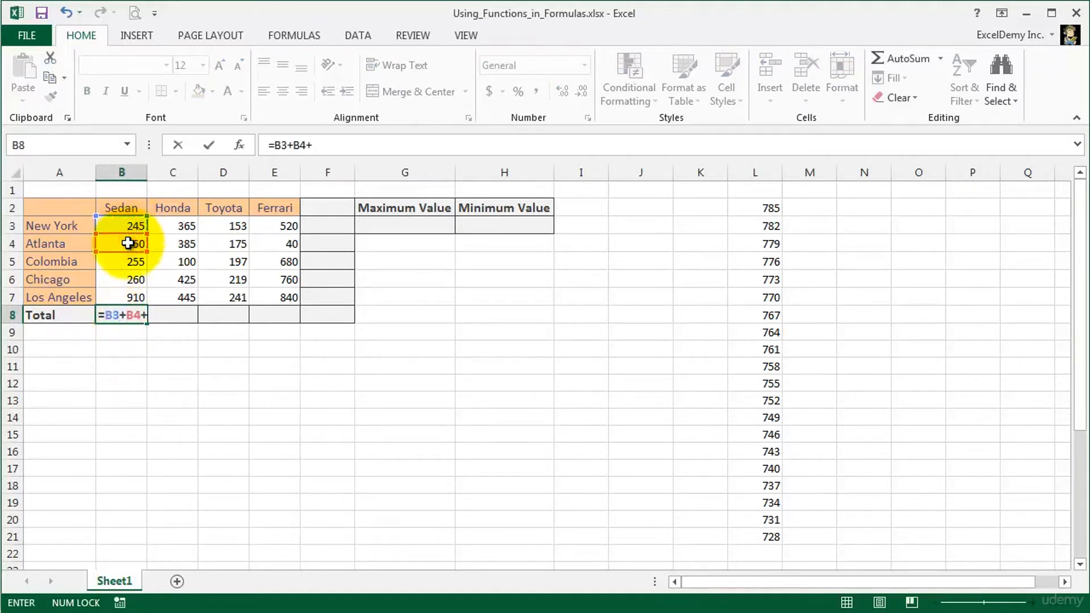
left_click(127, 263)
type("+")
left_click(125, 279)
type("+")
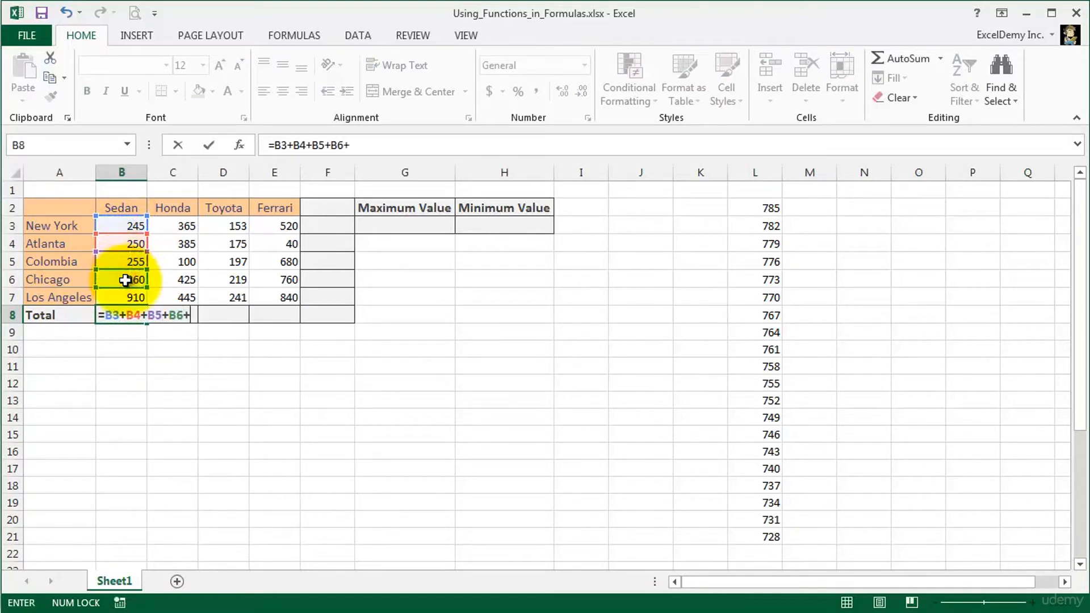
left_click(126, 295)
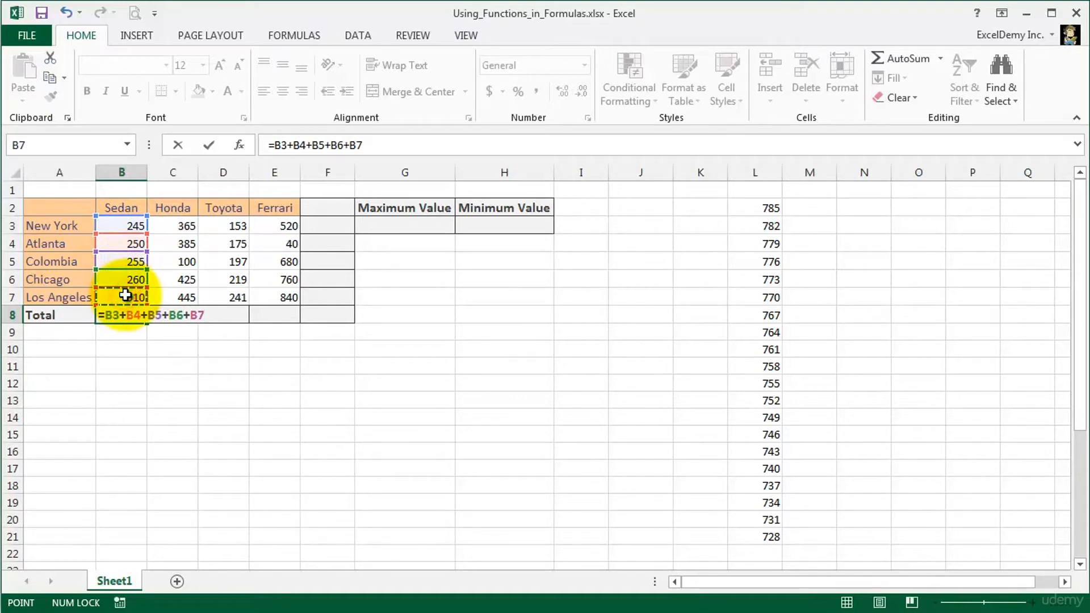
key("Return")
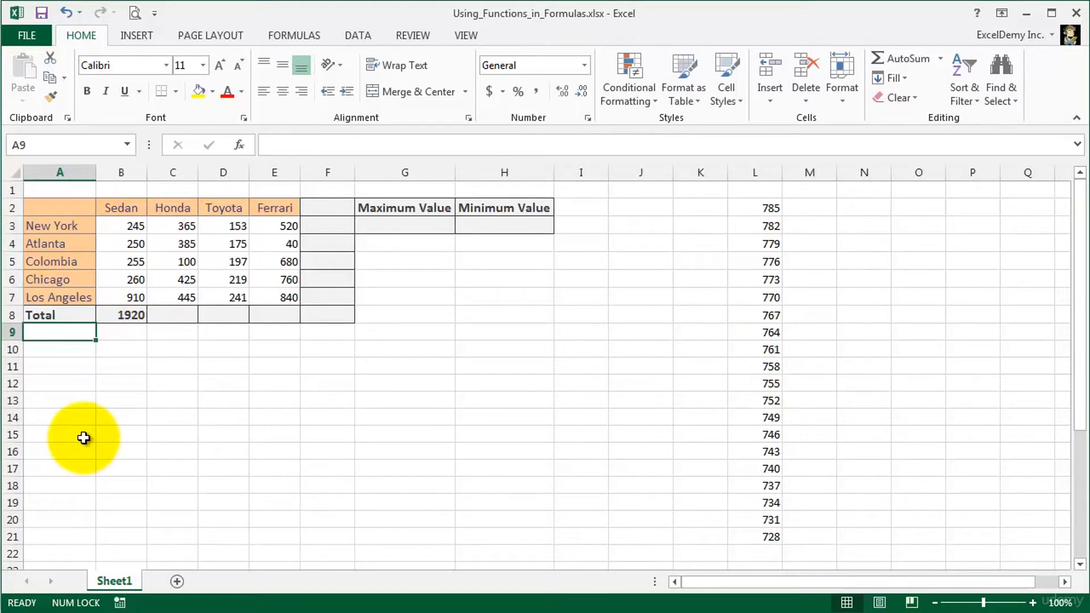
Start a SUM function in C8 after viewing the SUMIFS and SUMSQ descriptions, and move the argument tooltip away from the table.
left_click(170, 313)
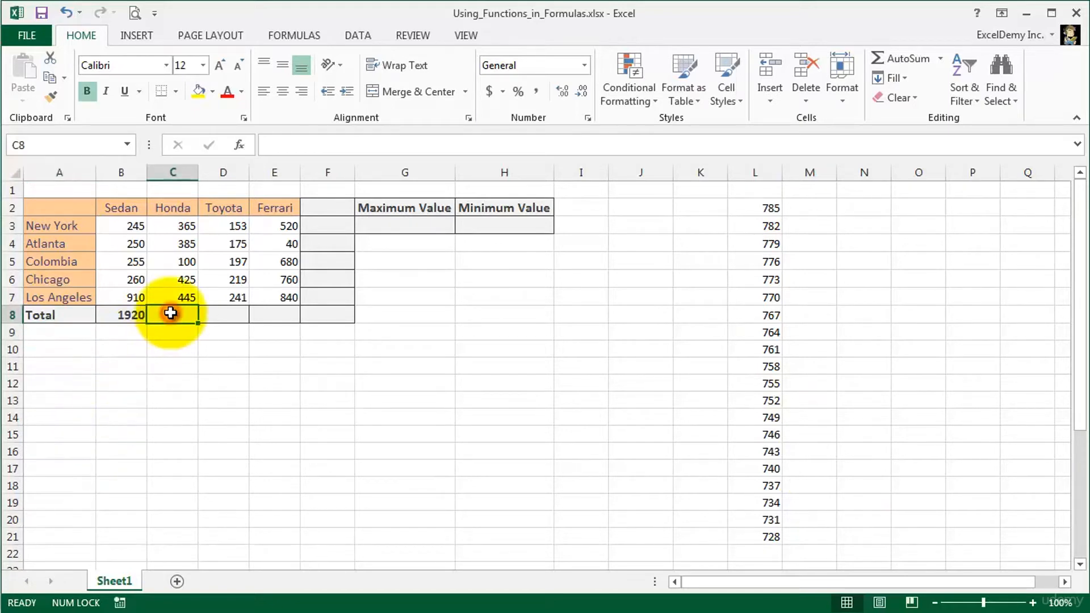
type("=s")
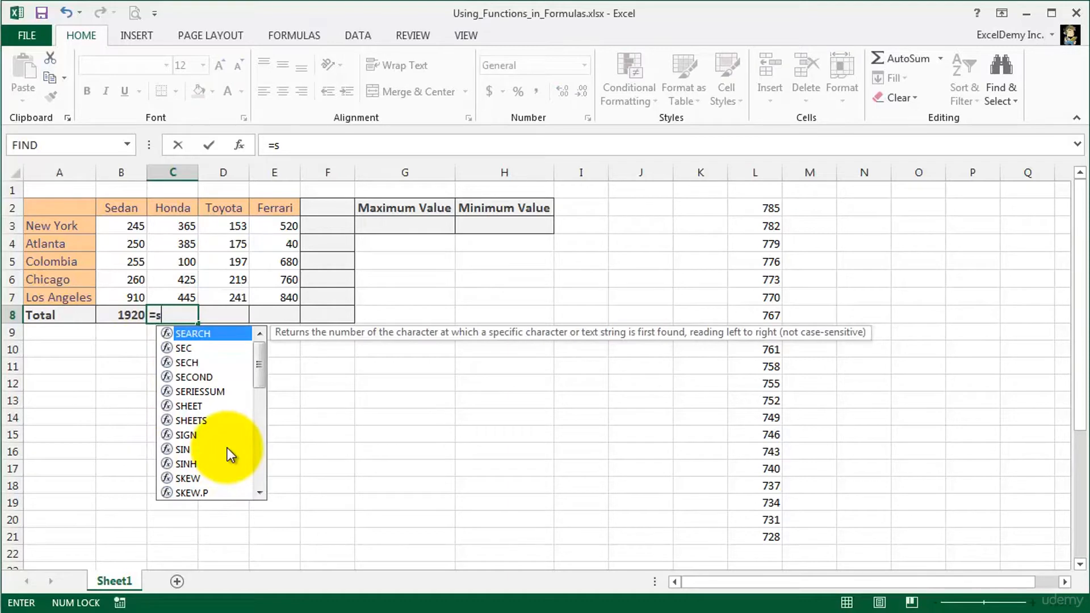
type("u")
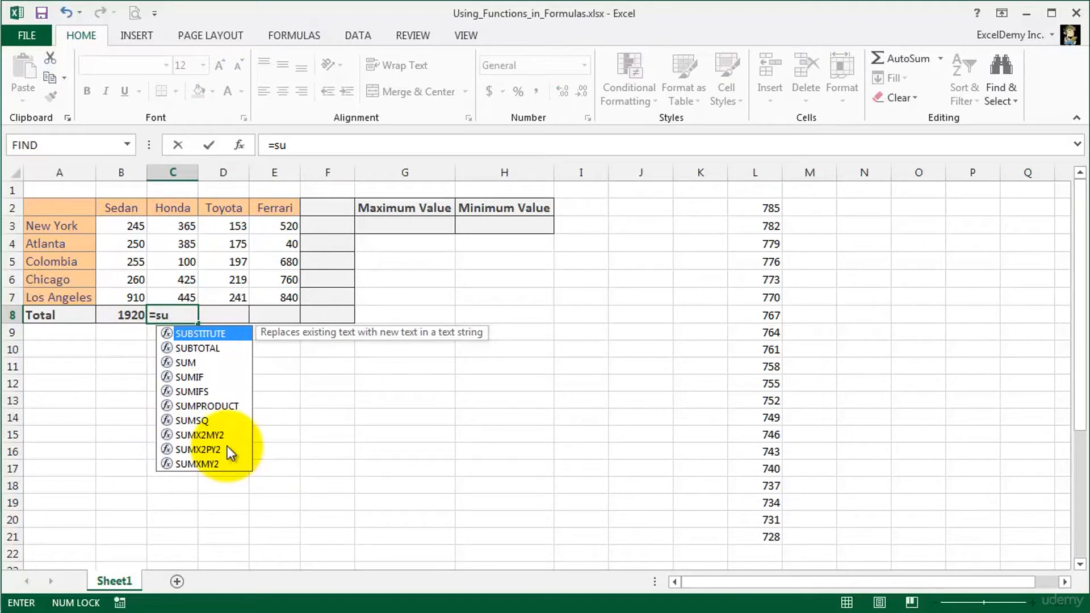
left_click(199, 390)
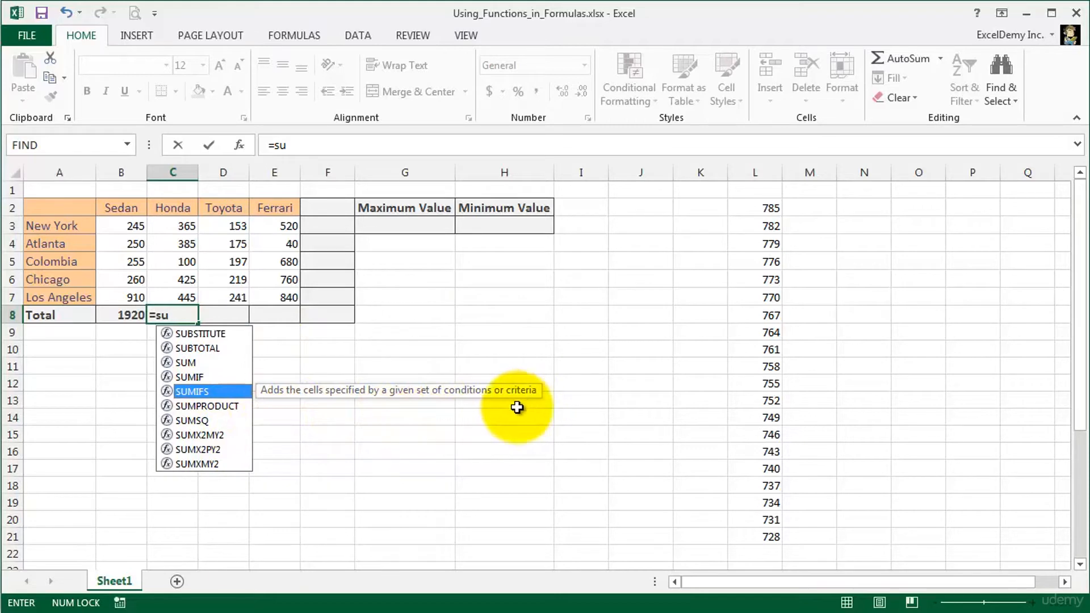
left_click(184, 421)
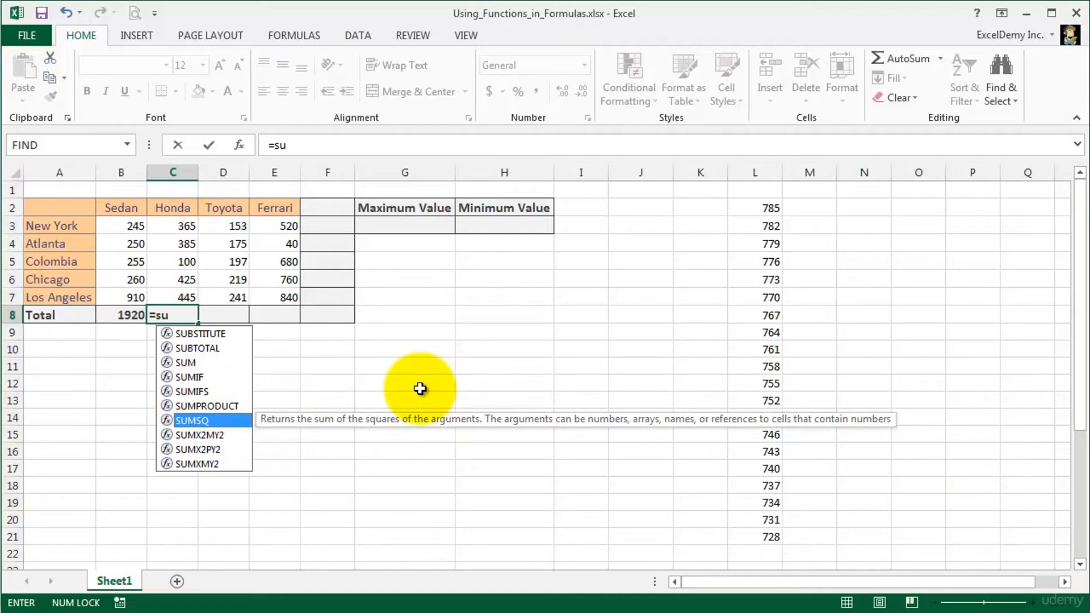
double_click(186, 362)
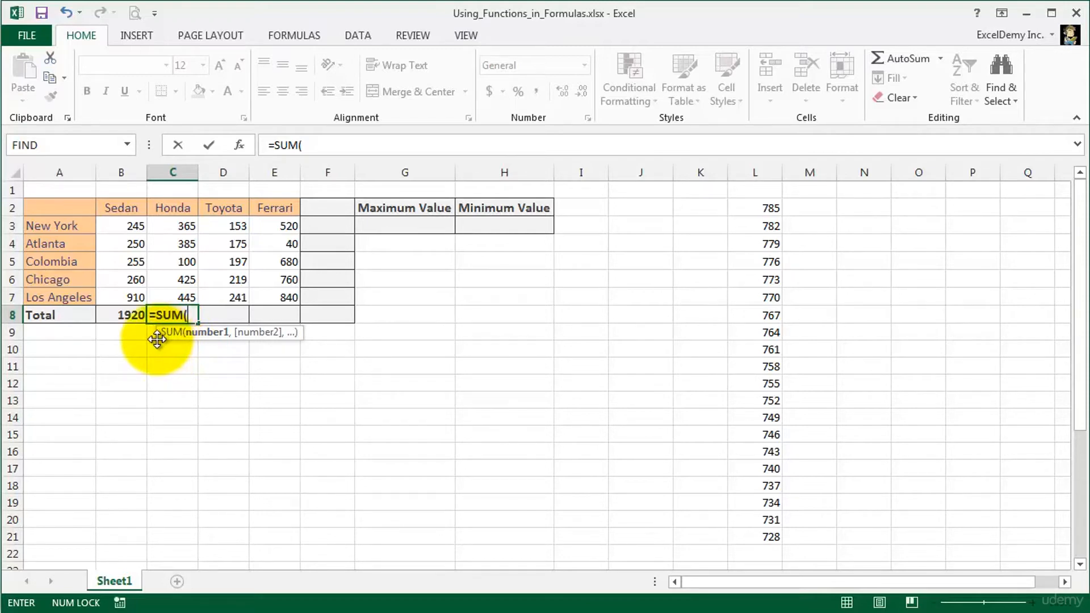
left_click_drag(165, 345, 244, 400)
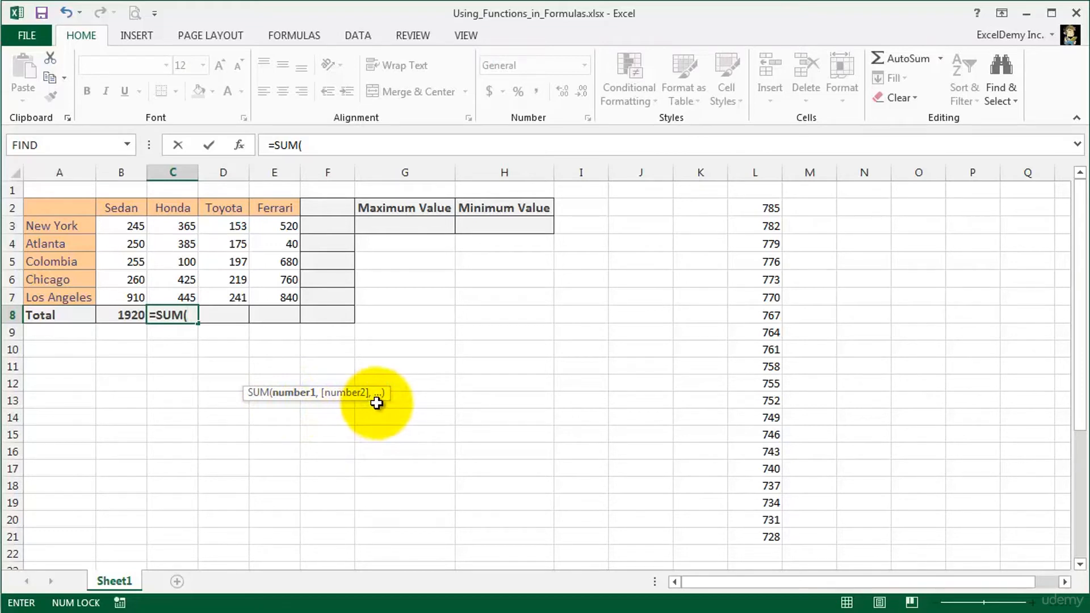
Add the Honda cells C3, C4, C5, C6 and C7 as separate comma-separated arguments of the SUM function.
left_click(172, 220)
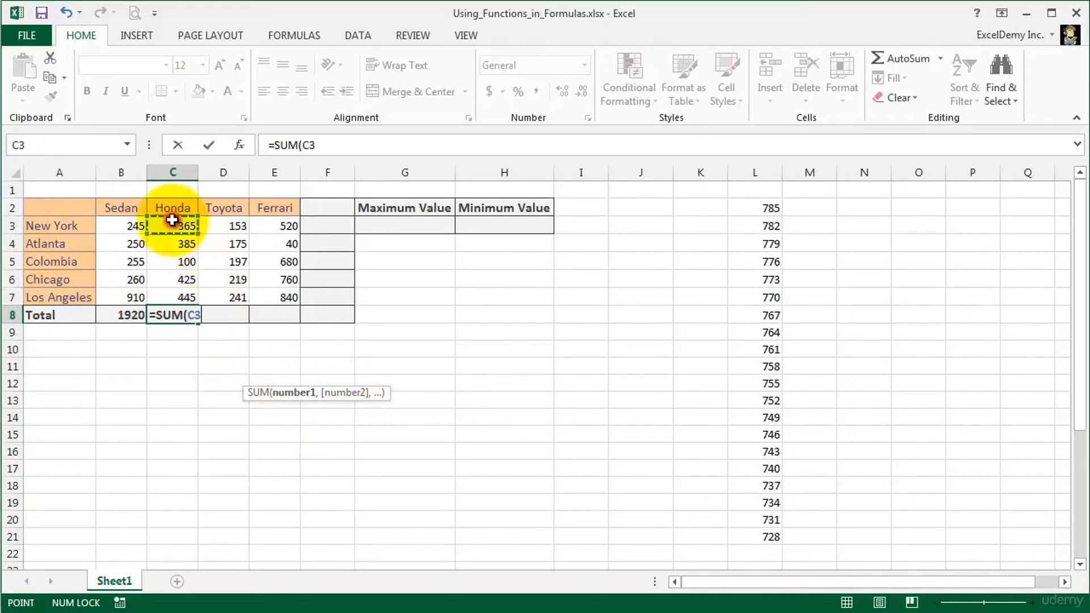
type(",")
left_click(168, 244)
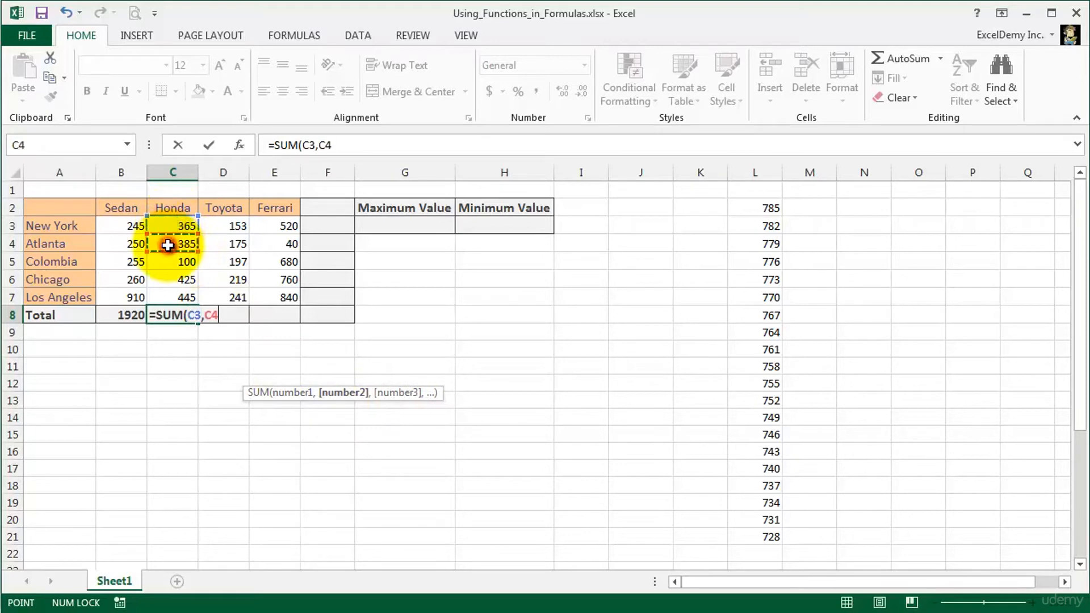
type(",")
left_click(168, 262)
type(",")
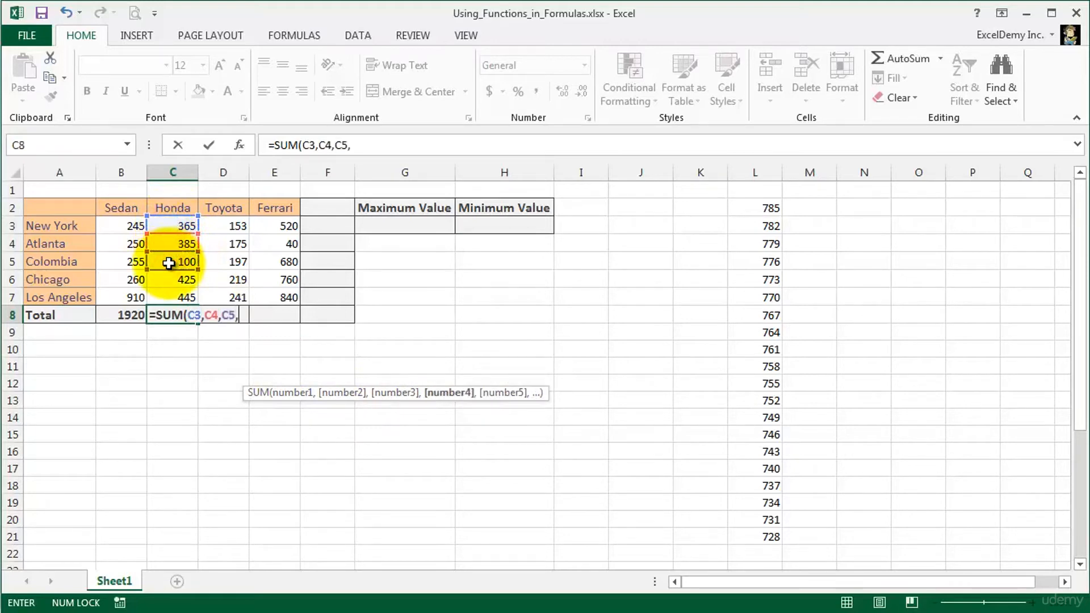
left_click(168, 279)
type(",")
left_click(167, 297)
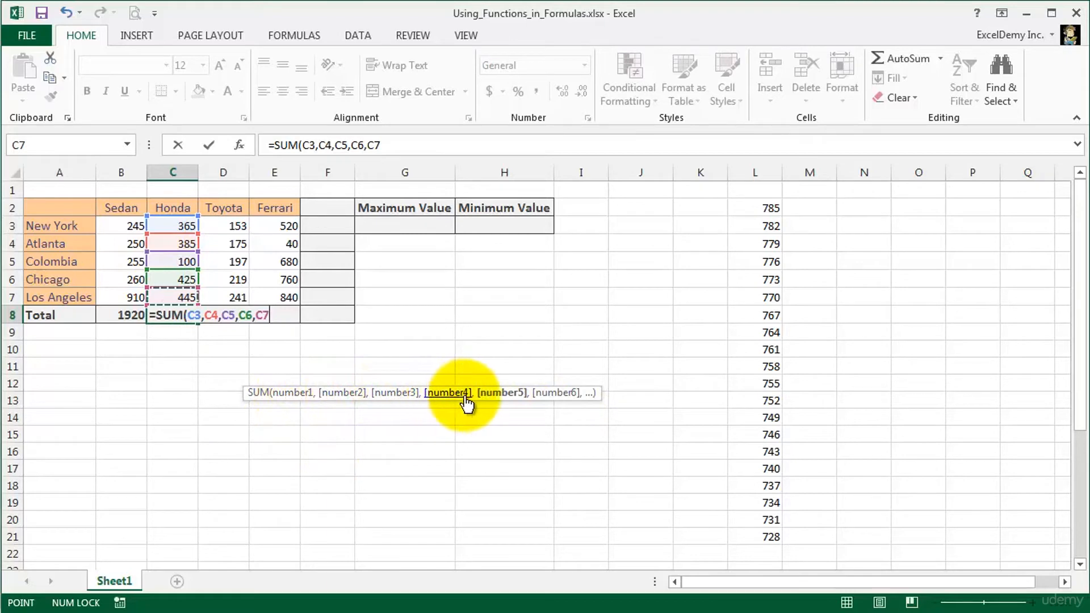
Highlight the third, first and fifth arguments of the SUM function, and commit the formula in C8.
left_click(397, 406)
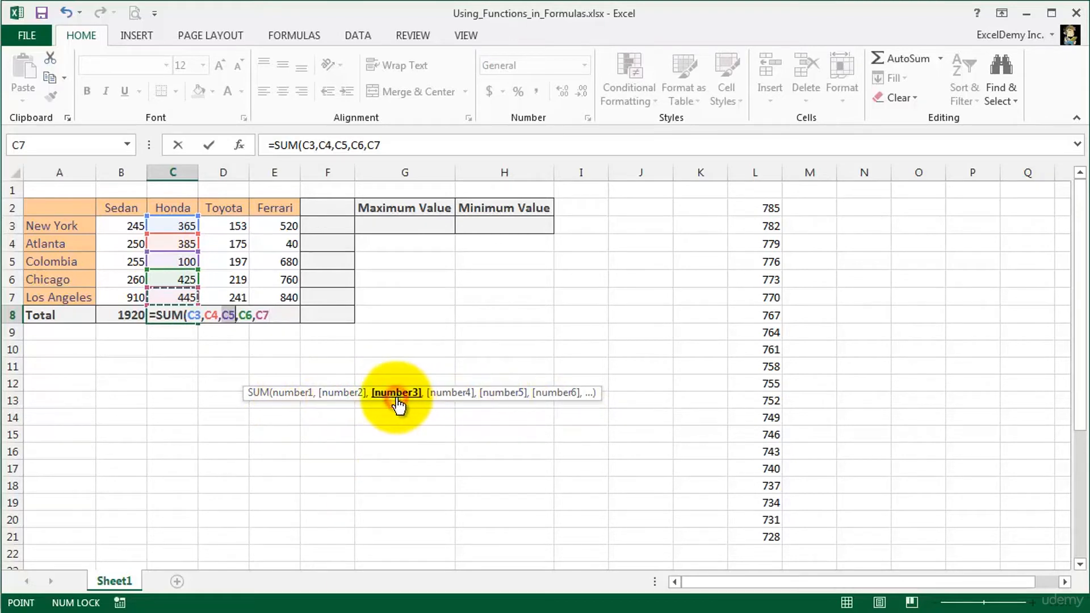
left_click(294, 397)
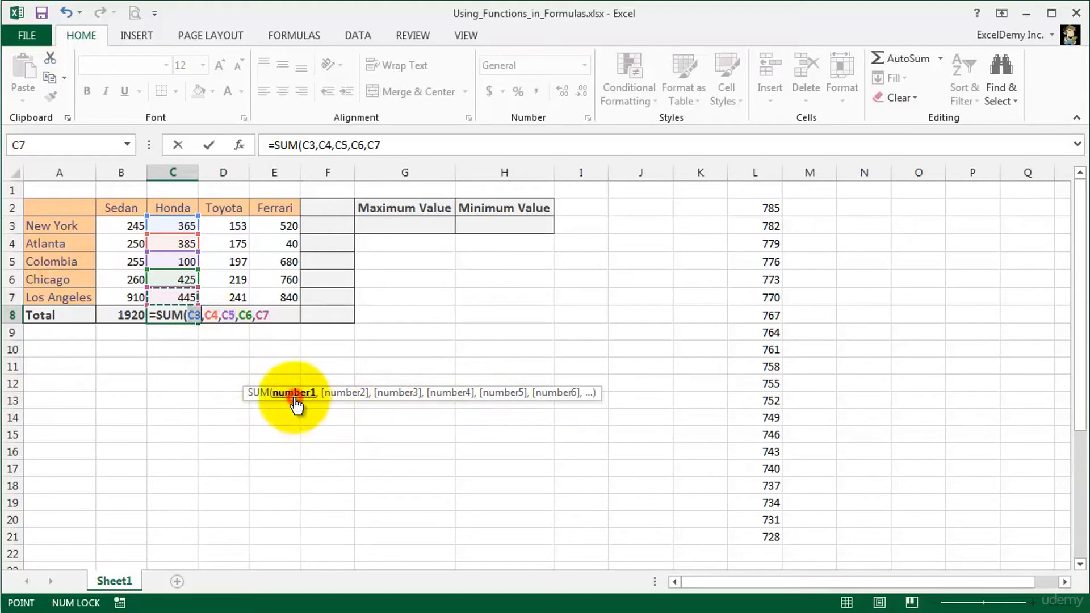
left_click(491, 397)
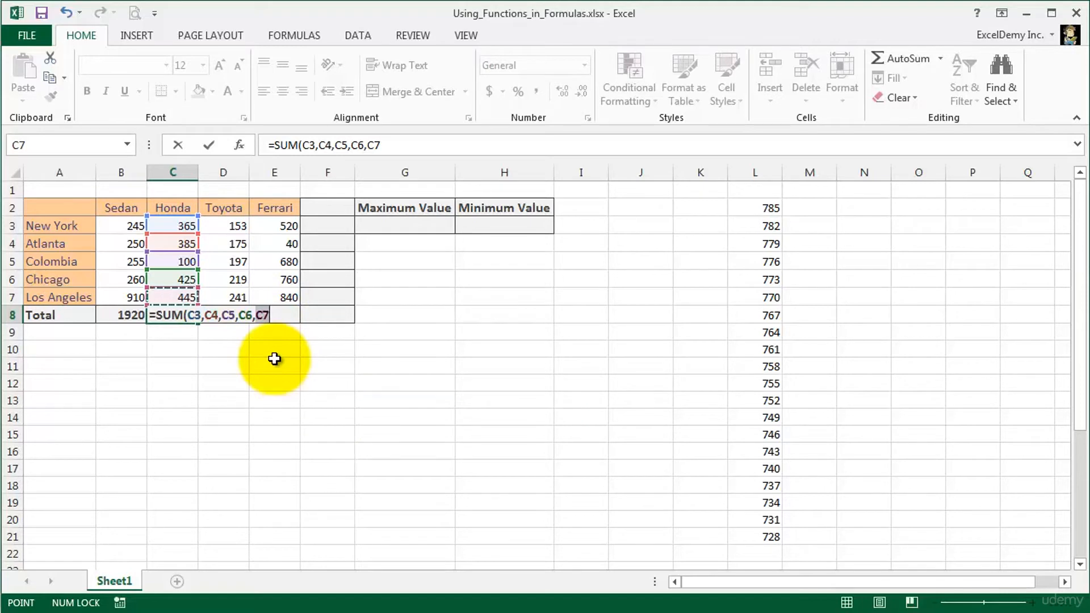
key("Return")
Review the completed Honda total formula in C8, including its closing parenthesis and coloured cell references.
left_click(167, 313)
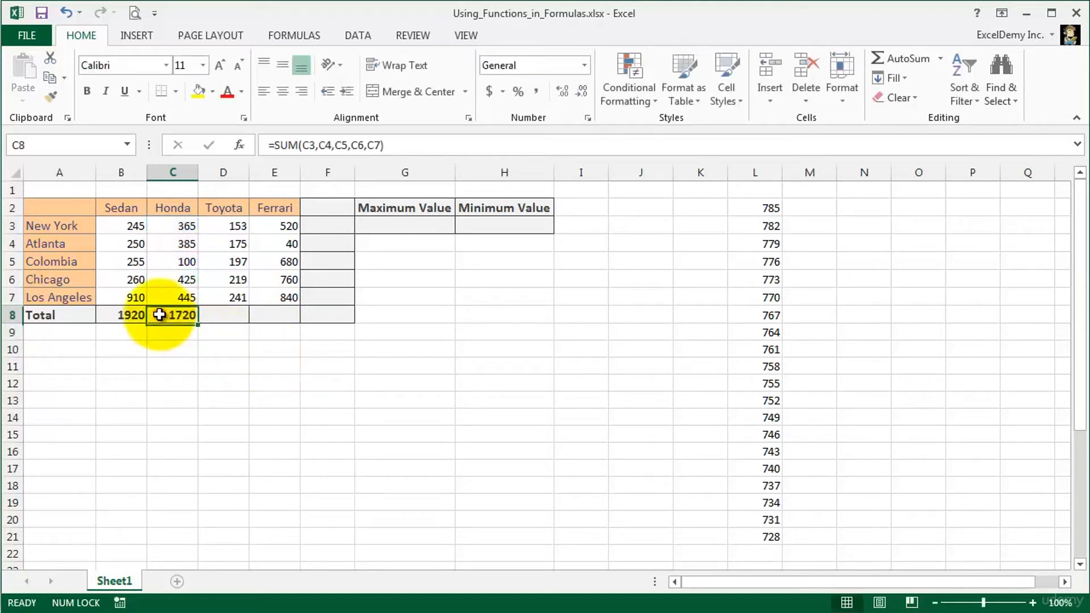
left_click(408, 143)
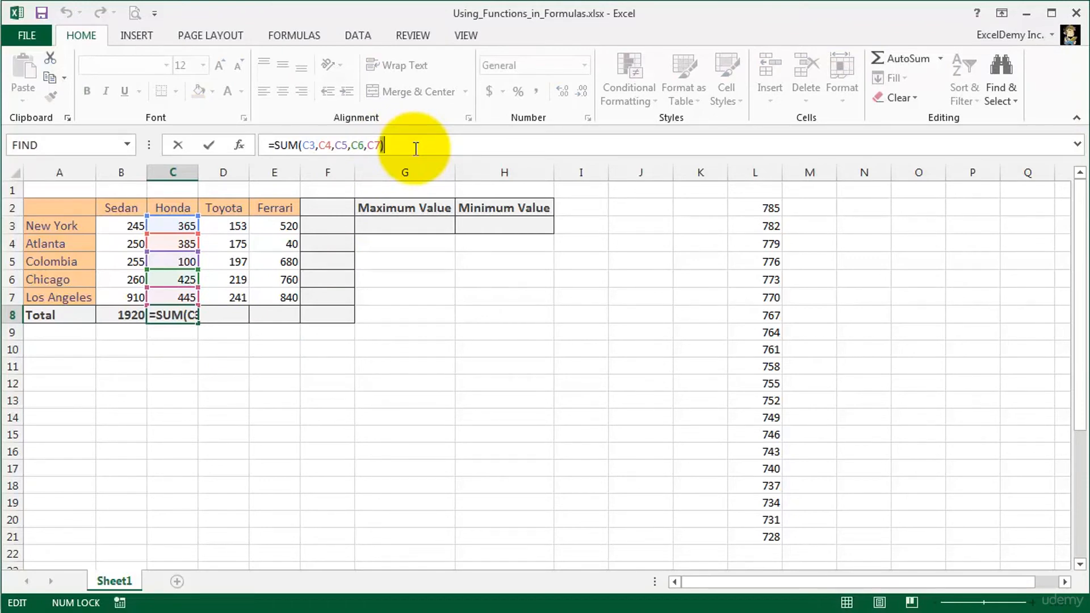
key("ctrl+Return")
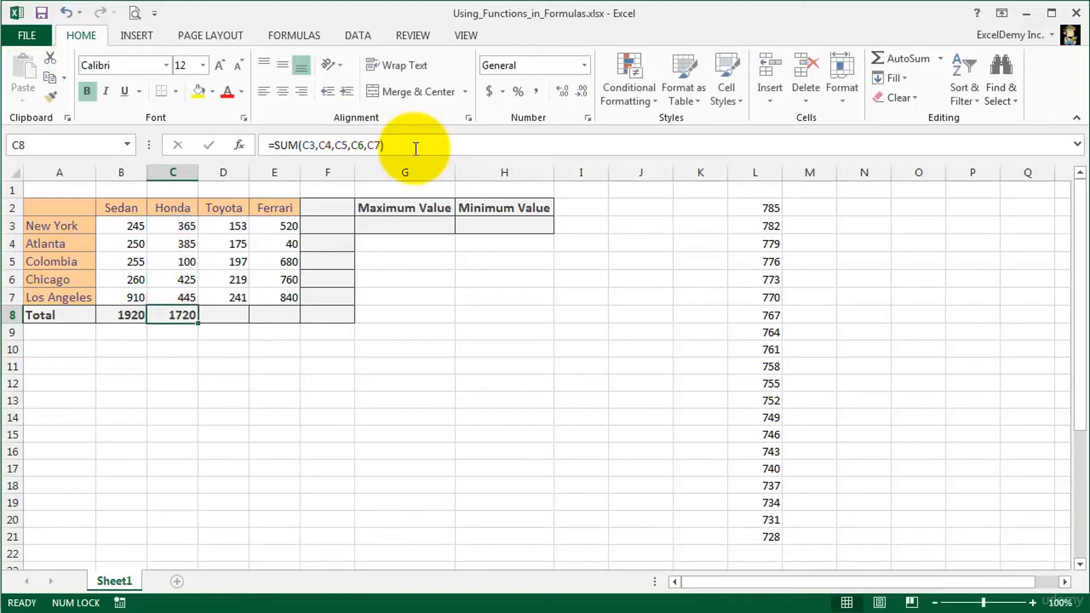
Enter =SUM(D3:D7) in D8 to total the Toyota column using a cell range.
left_click(230, 313)
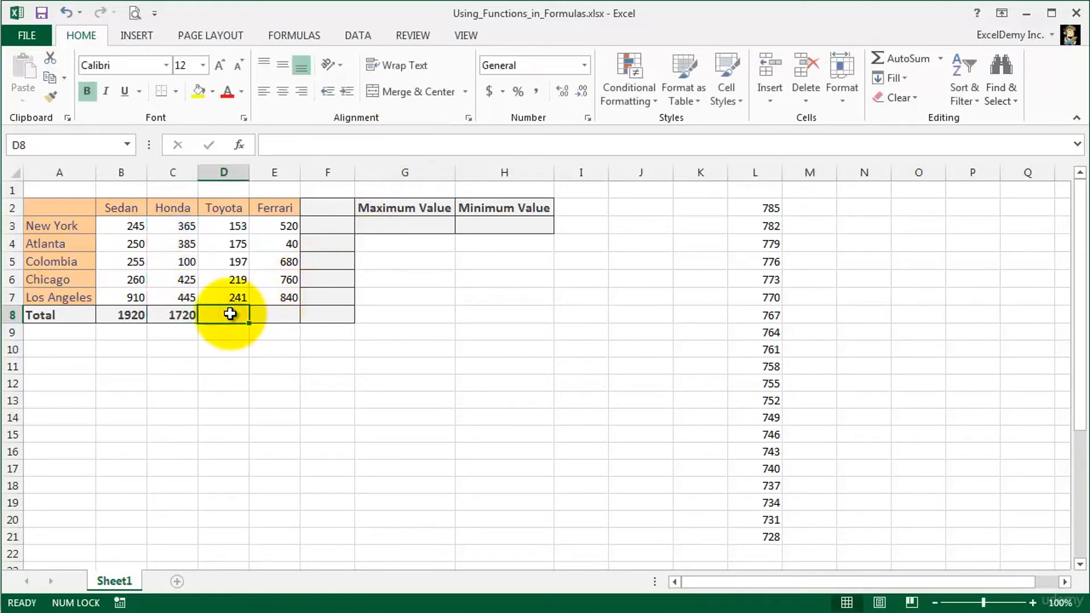
type("=SUM")
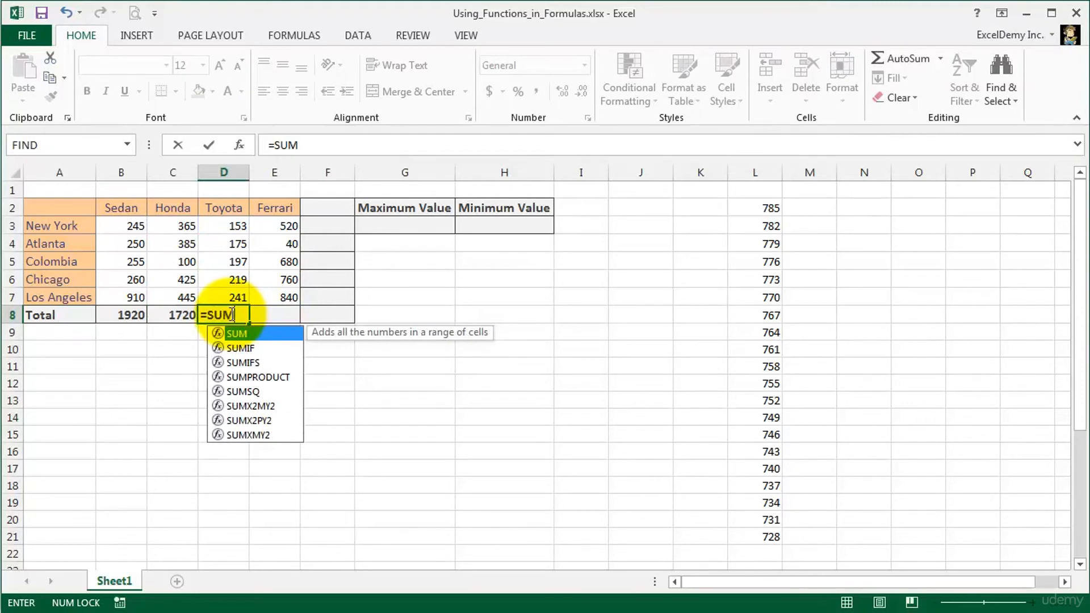
double_click(236, 333)
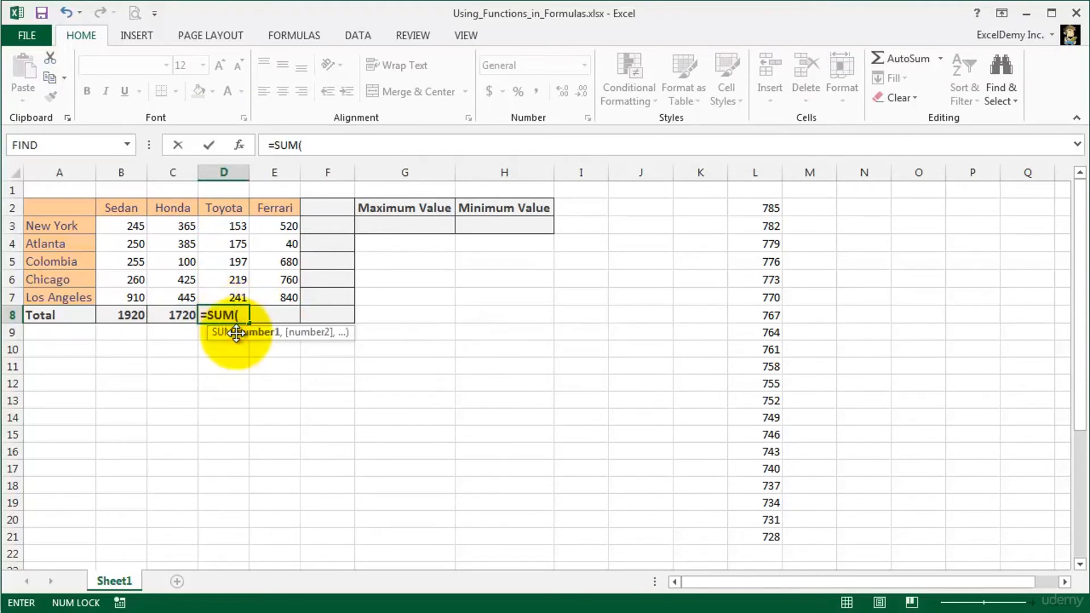
left_click_drag(227, 226, 228, 290)
key("Return")
key("Up")
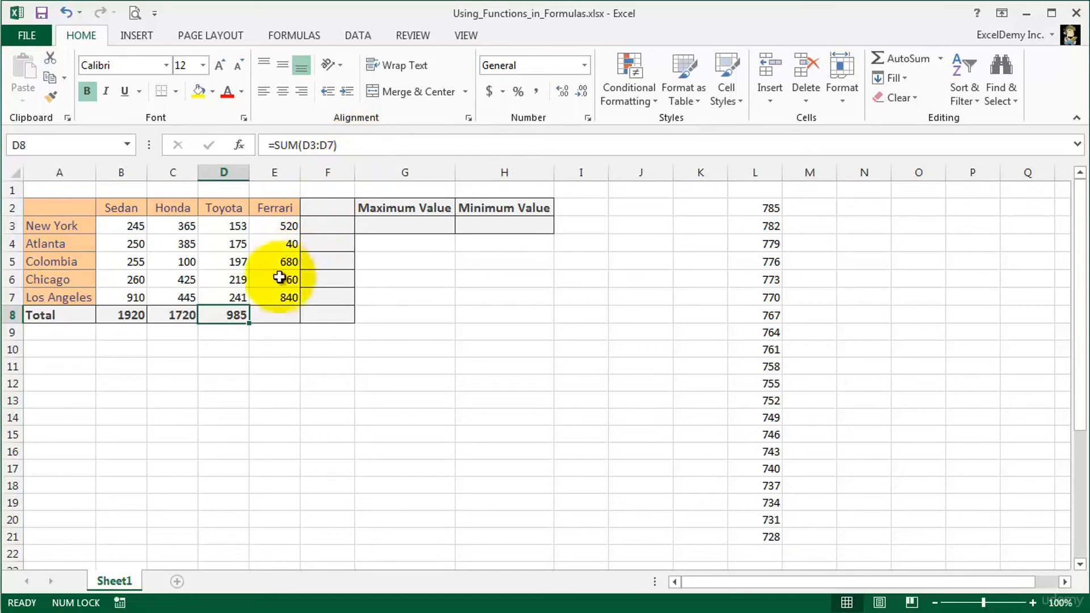
Total the Ferrari column in E8 with AutoSum over the range E3:E7.
left_click(276, 316)
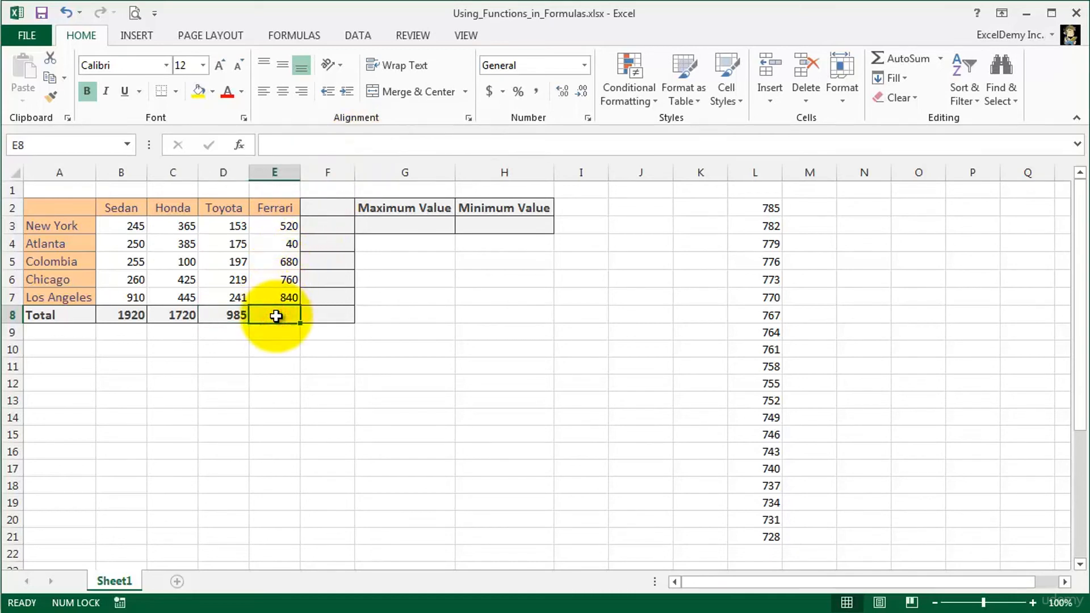
left_click(907, 60)
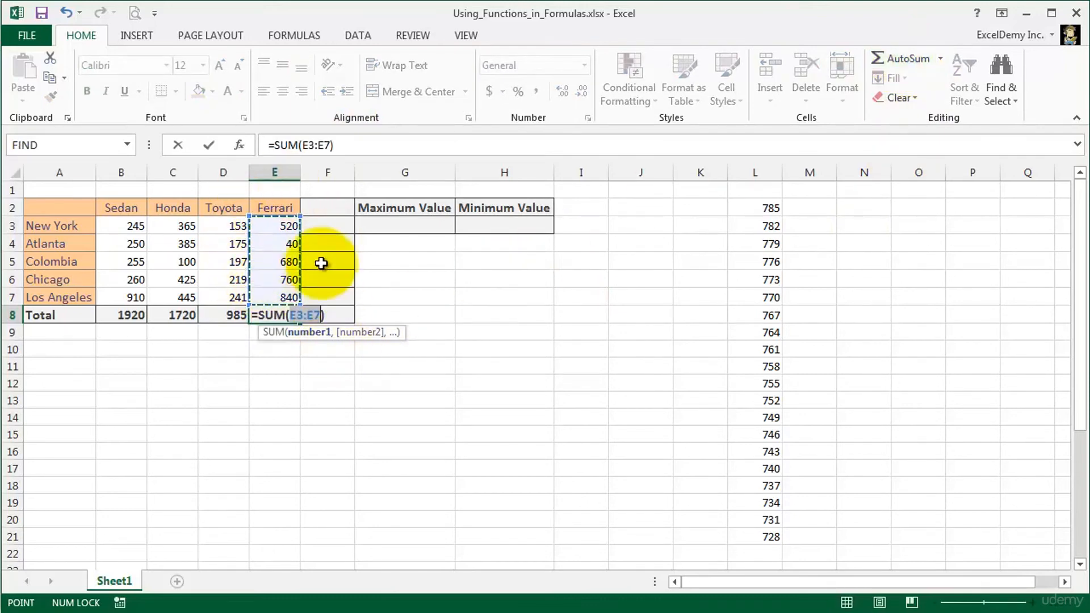
key("Return")
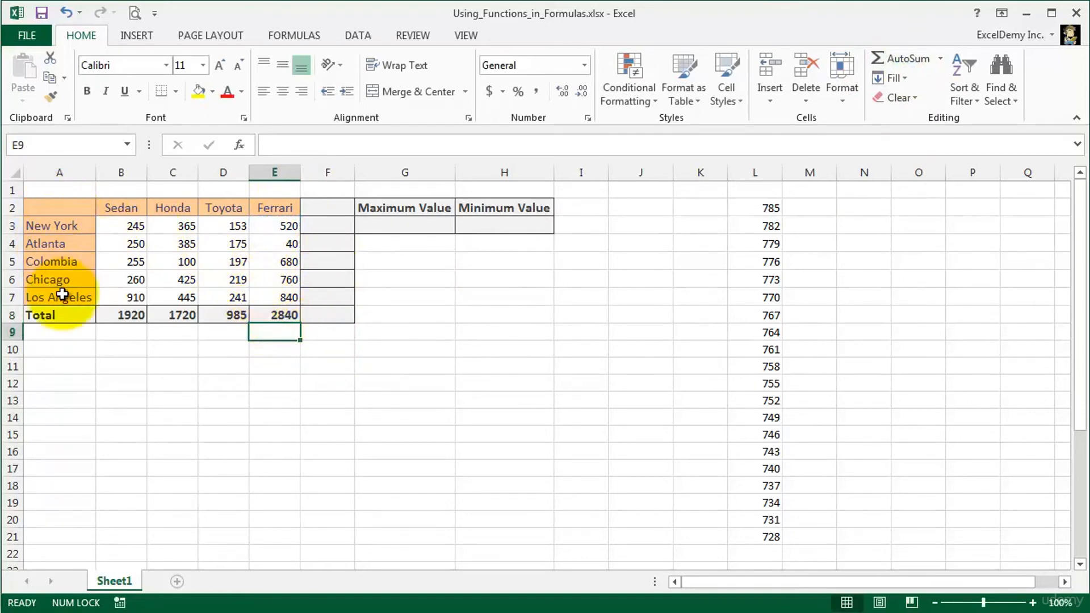
Label the column beside Ferrari "Total" in header cell F2.
left_click(324, 208)
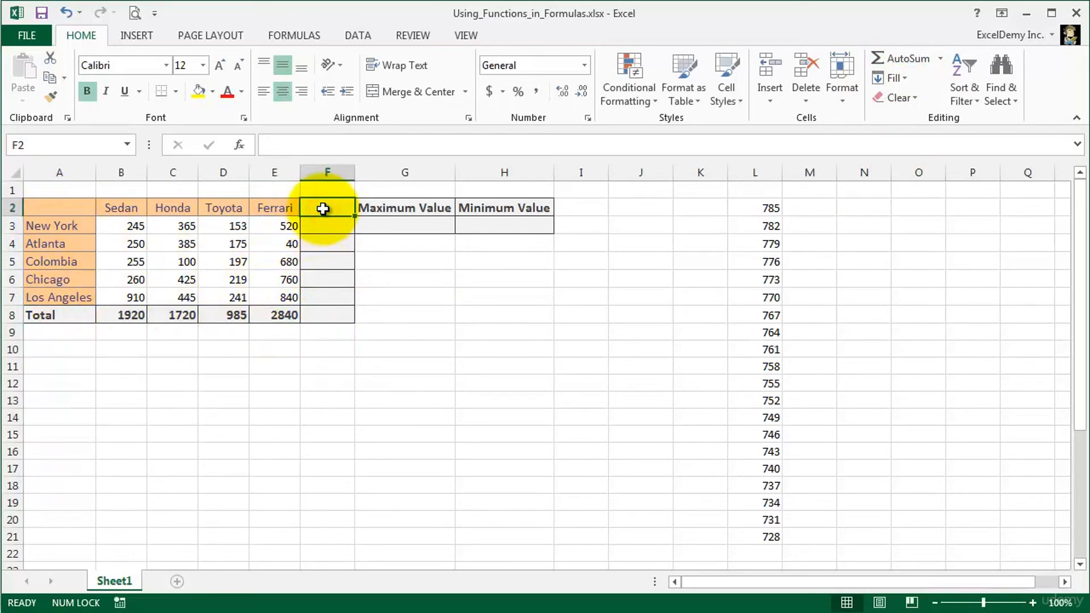
type("Total")
key("Return")
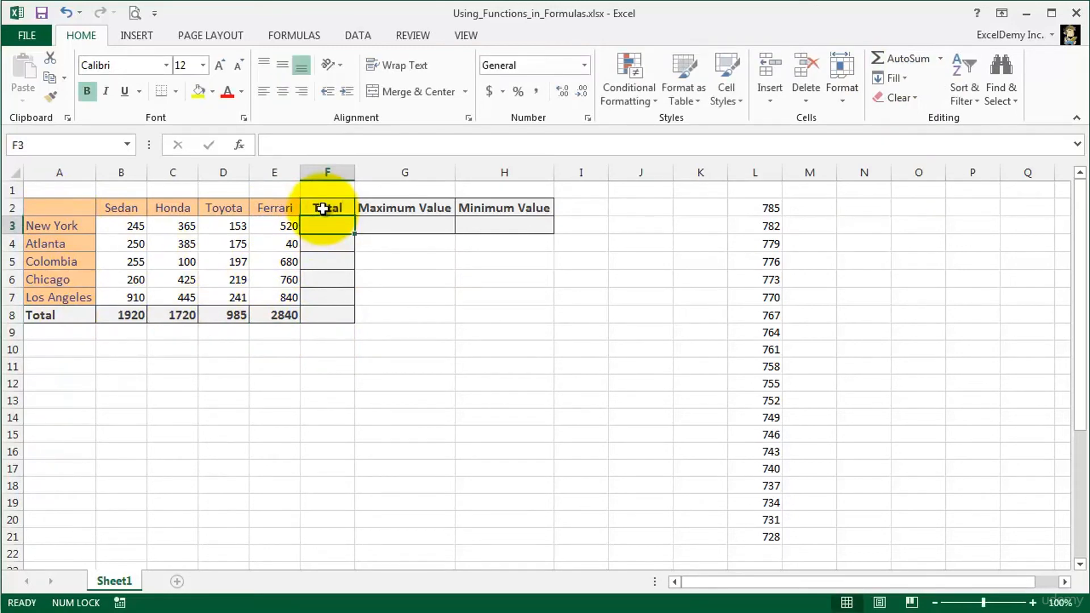
Enter a SUM formula over B3:E3 in F3 to total the New York row.
type("=s")
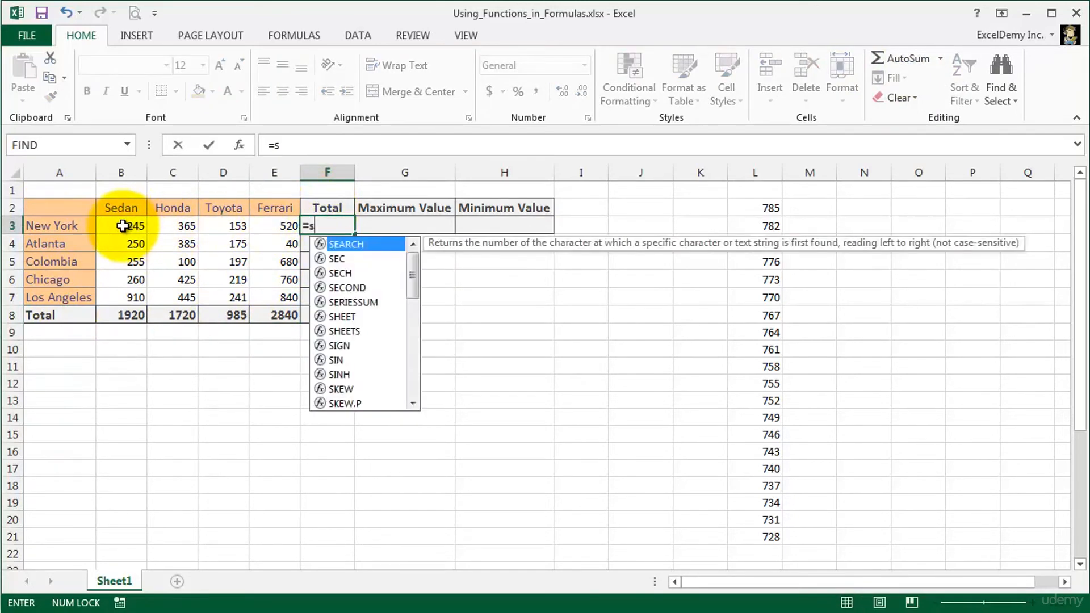
type("um(")
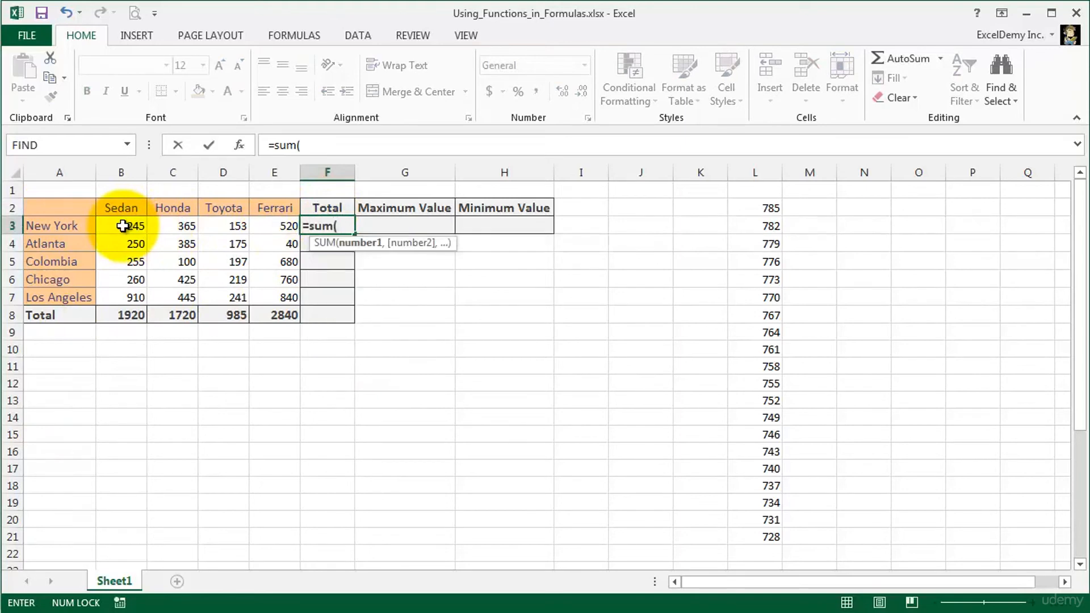
left_click_drag(122, 225, 254, 226)
key("Return")
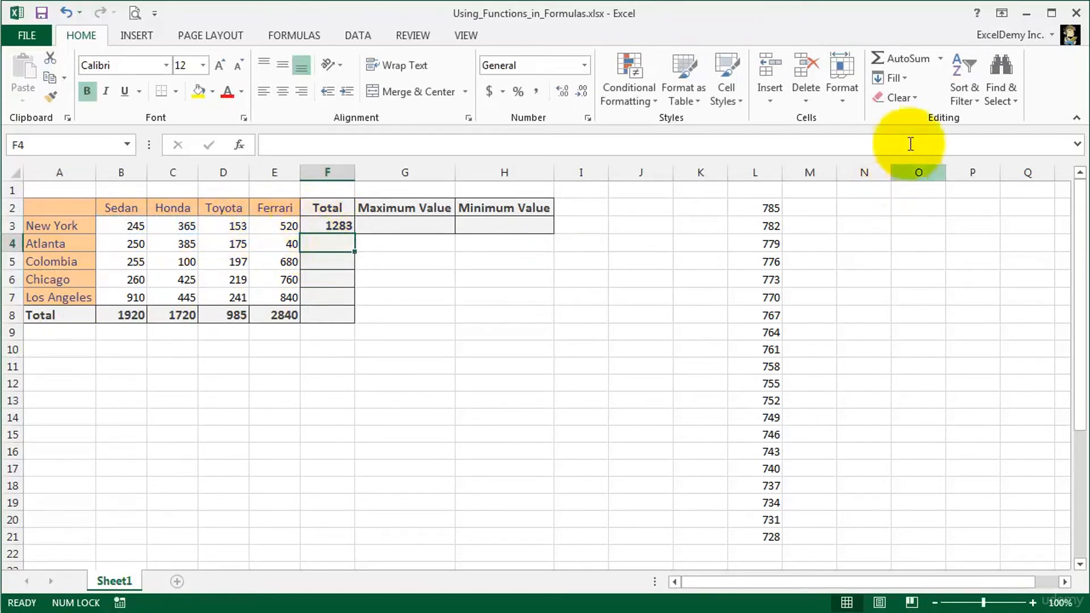
Total the Atlanta, Colombia and Chicago rows in F4, F5 and F6 with AutoSum over columns B to E.
left_click(900, 60)
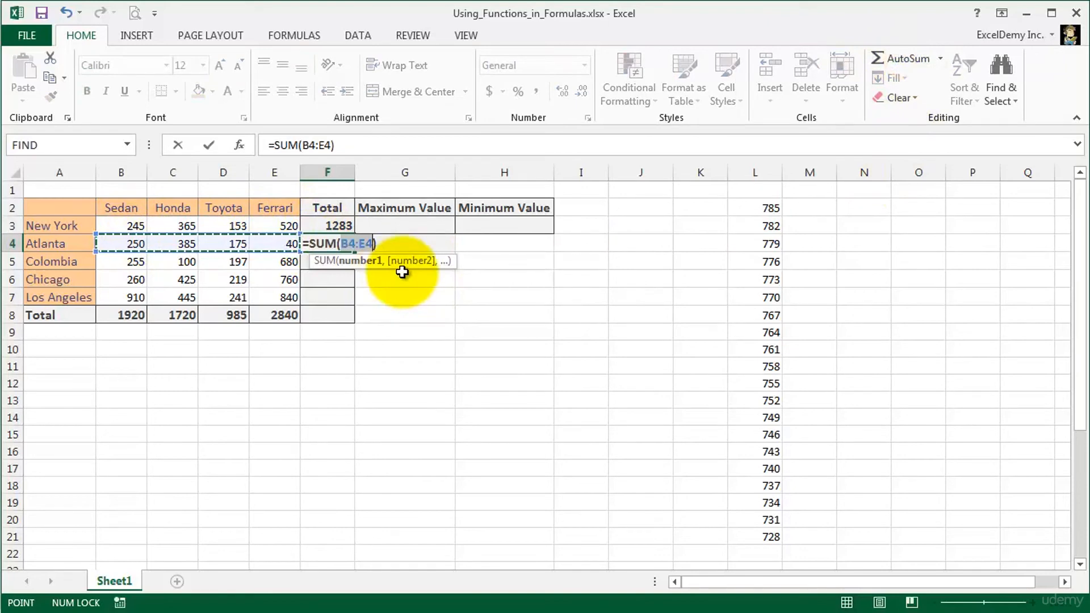
key("Return")
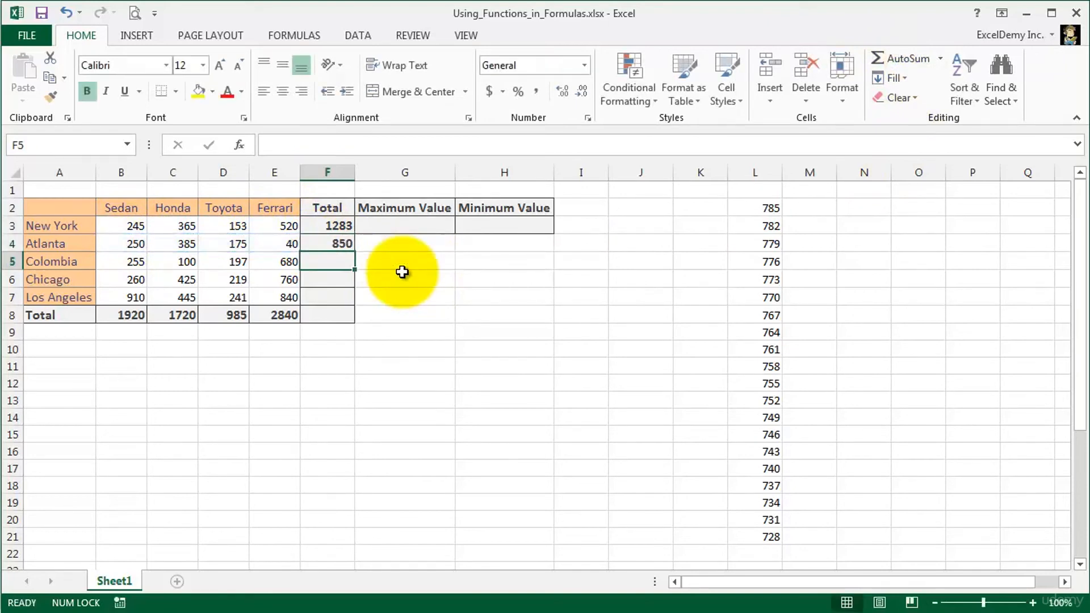
left_click_drag(125, 262, 286, 262)
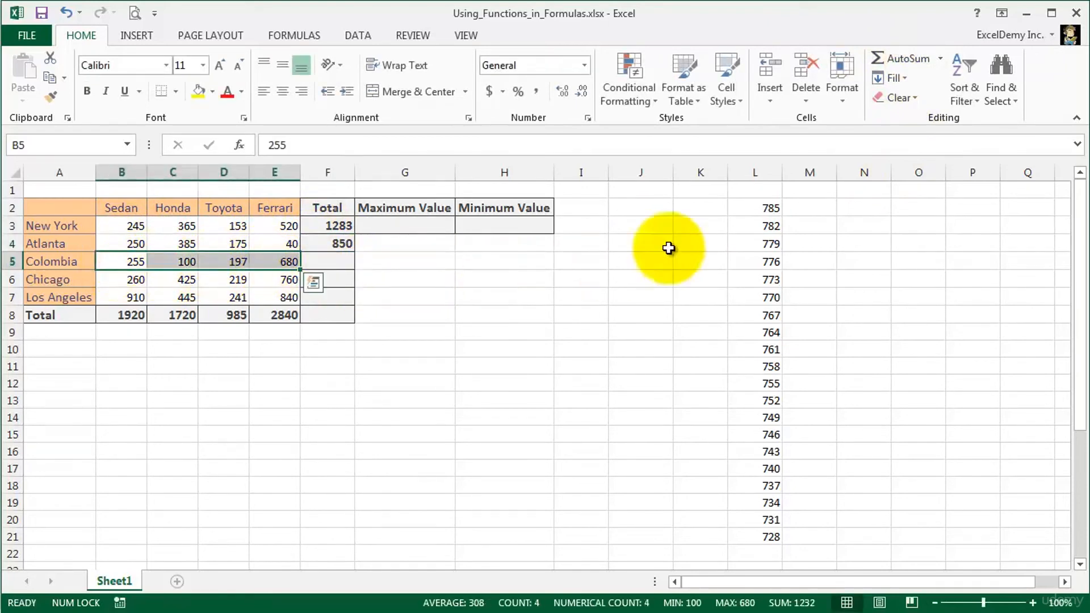
left_click(894, 62)
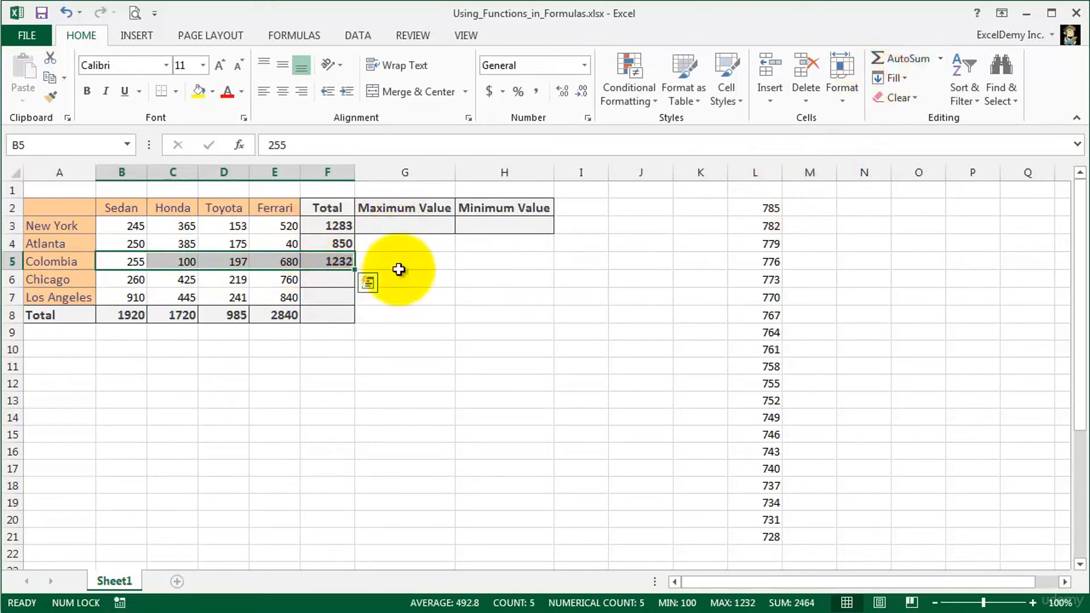
left_click_drag(122, 277, 287, 278)
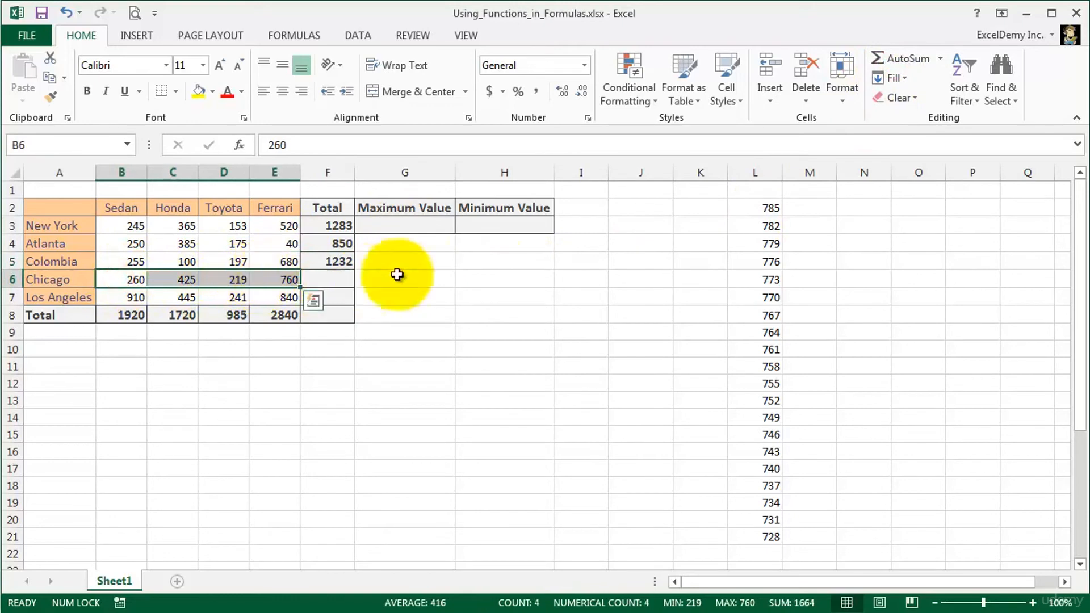
left_click(893, 62)
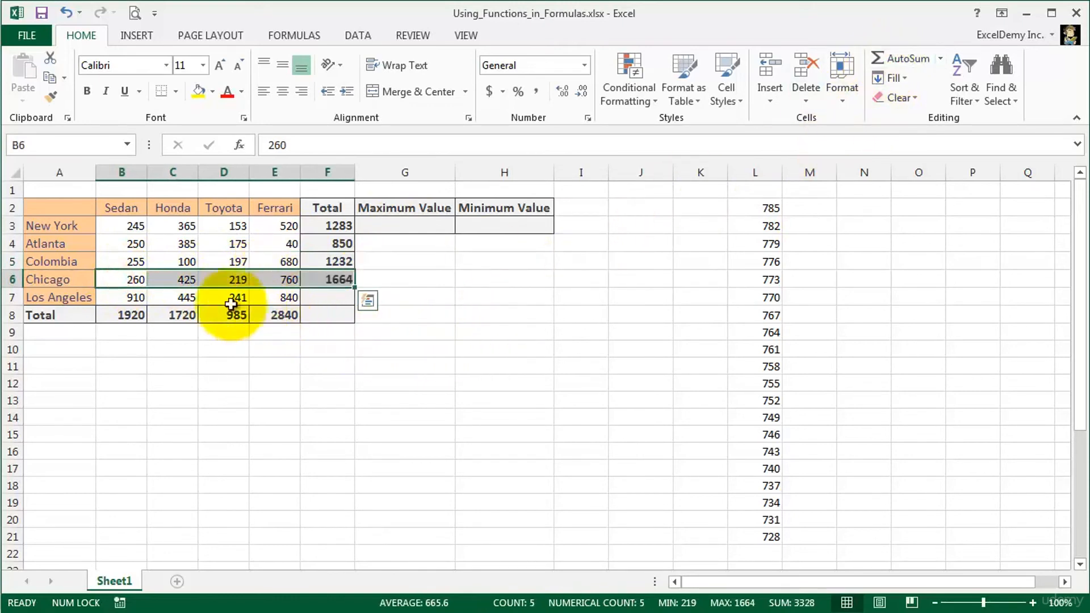
Total the Los Angeles row in F7 with AutoSum, replacing the suggested range with B7:E7.
left_click(315, 298)
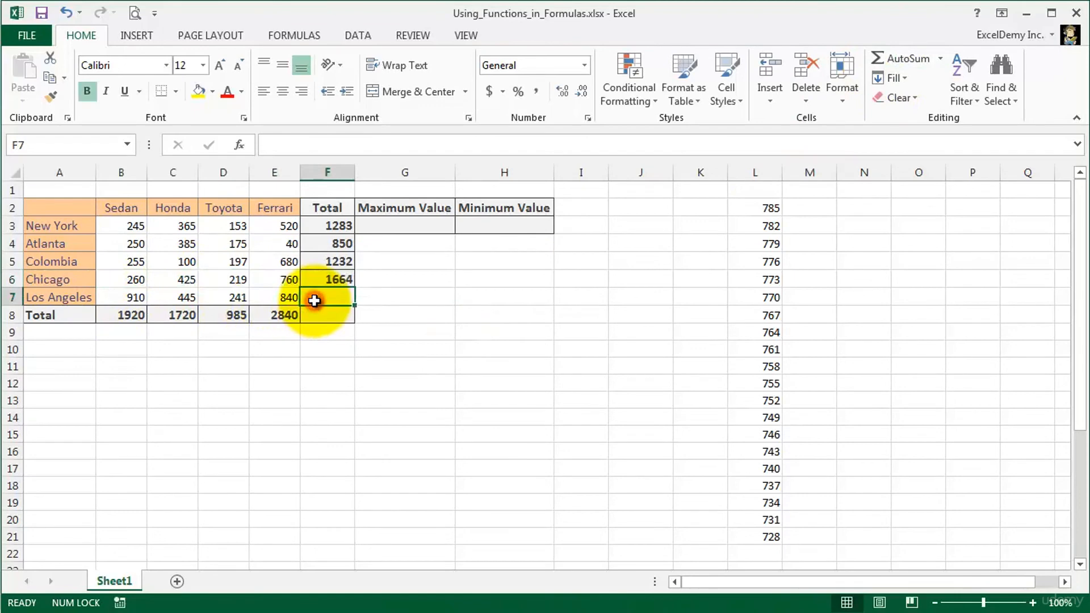
left_click(900, 66)
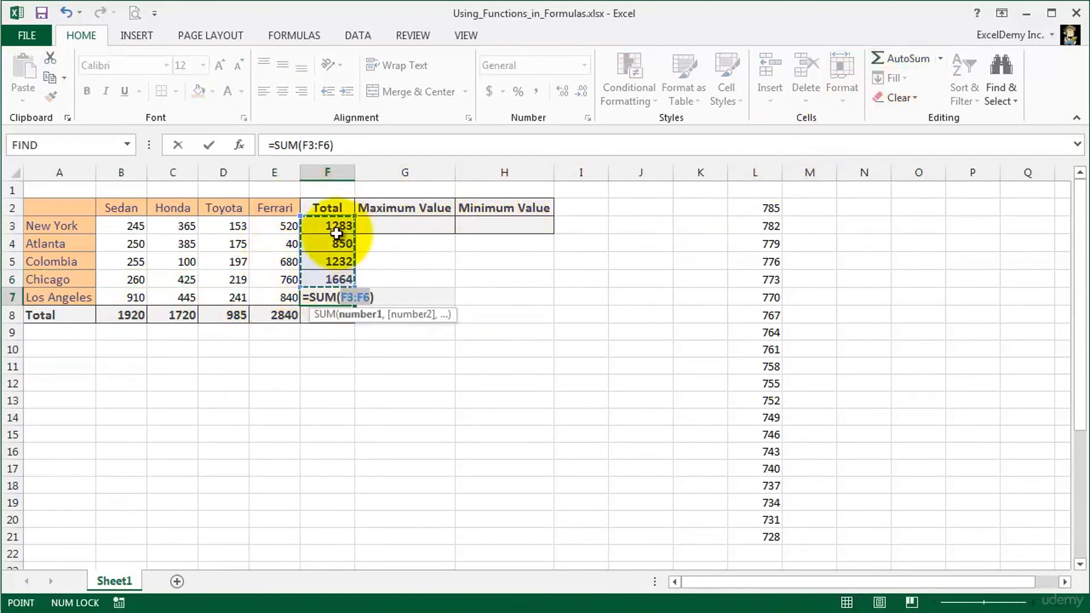
left_click_drag(112, 295, 265, 295)
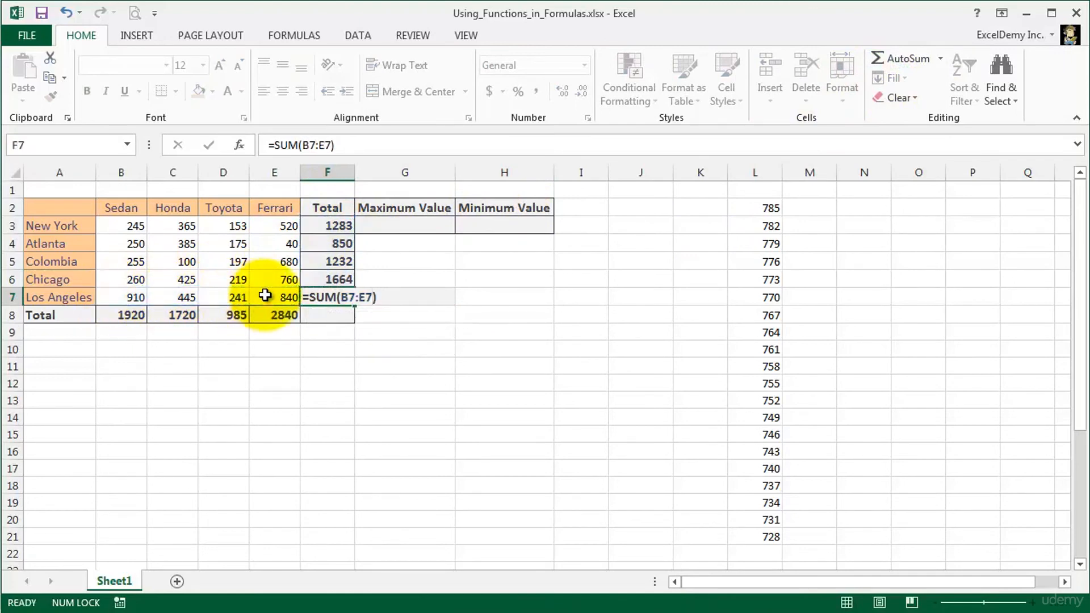
key("Return")
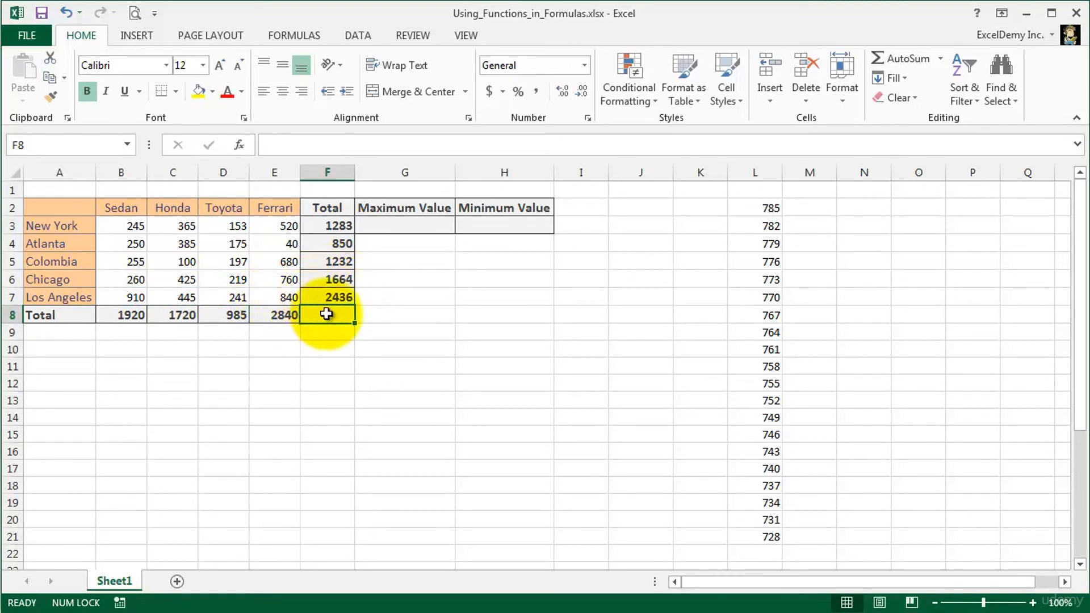
Enter =SUM(B3:E7) in F8 for the grand total of all cities and cars, and check the formula.
type("=")
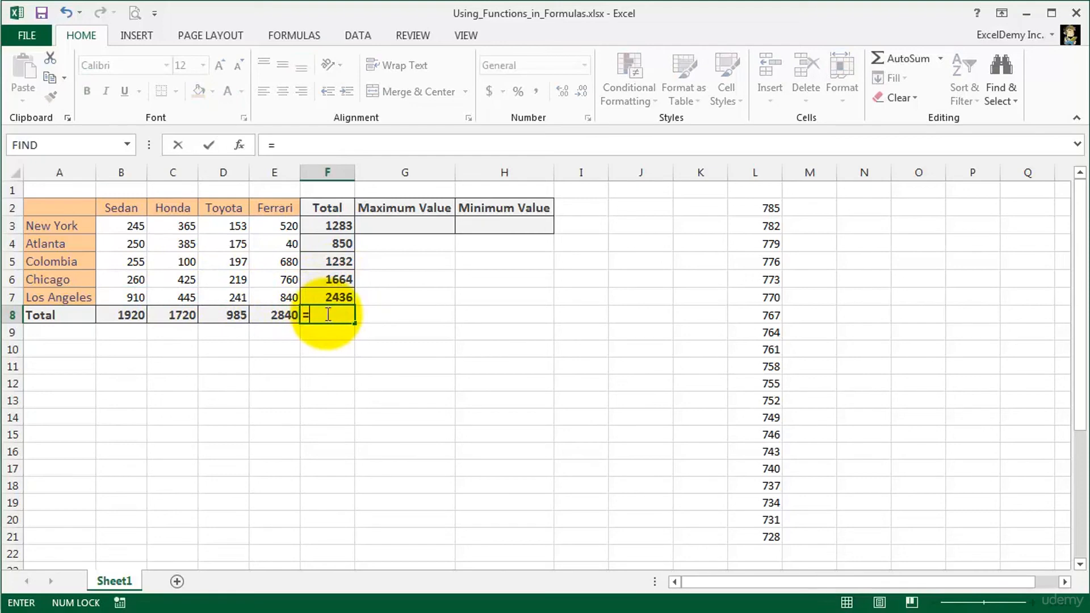
type("sum(")
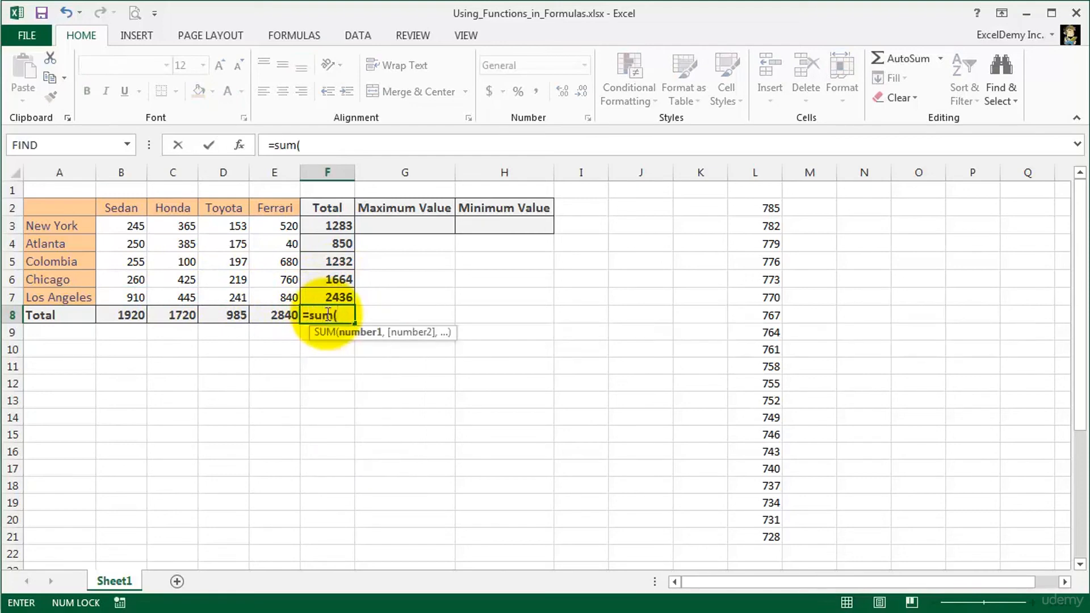
left_click_drag(117, 223, 275, 294)
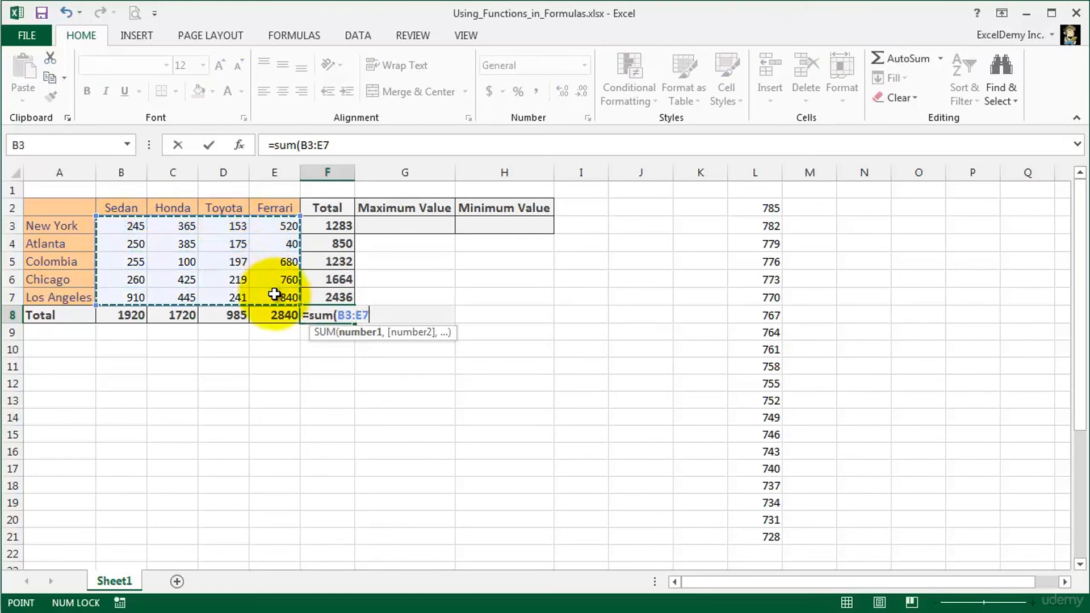
key("Return")
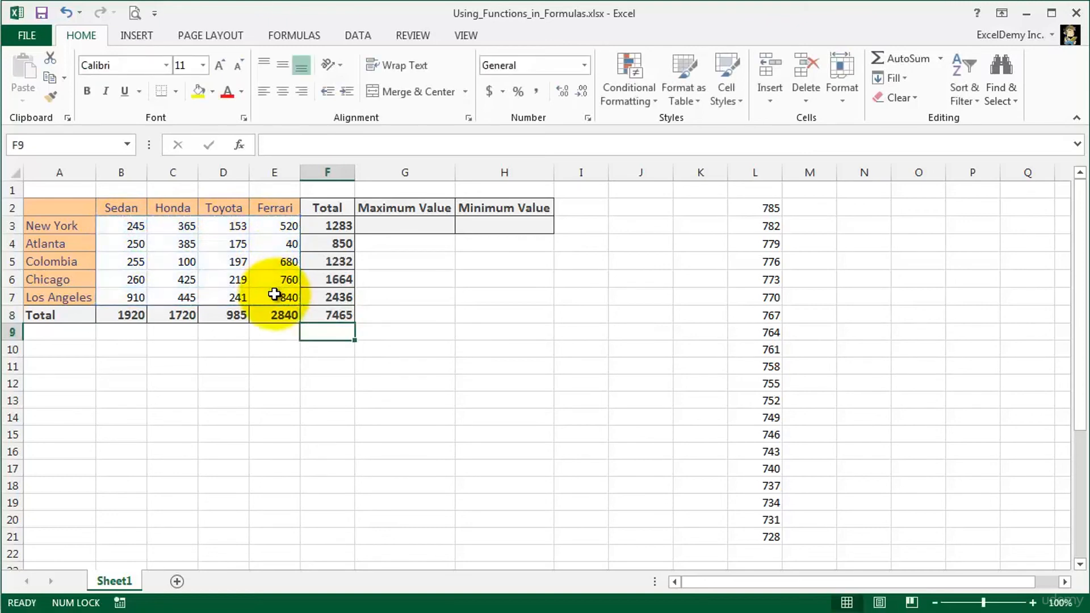
left_click(308, 316)
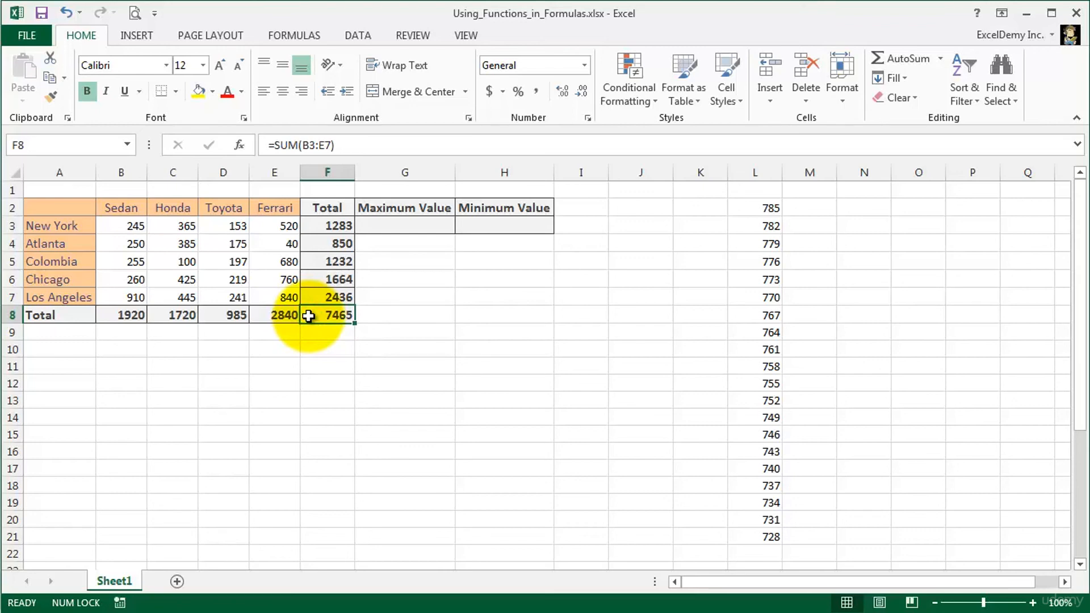
Enter =MAX(B3:E7) in G3 under Maximum Value to find the largest sales figure, and check the formula.
left_click(371, 227)
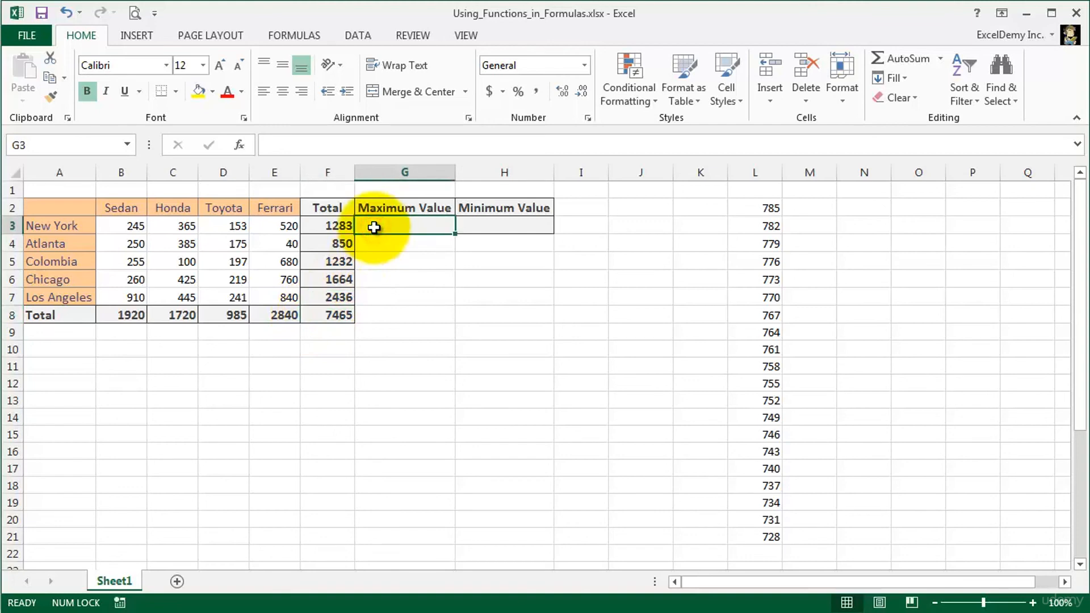
left_click(499, 224)
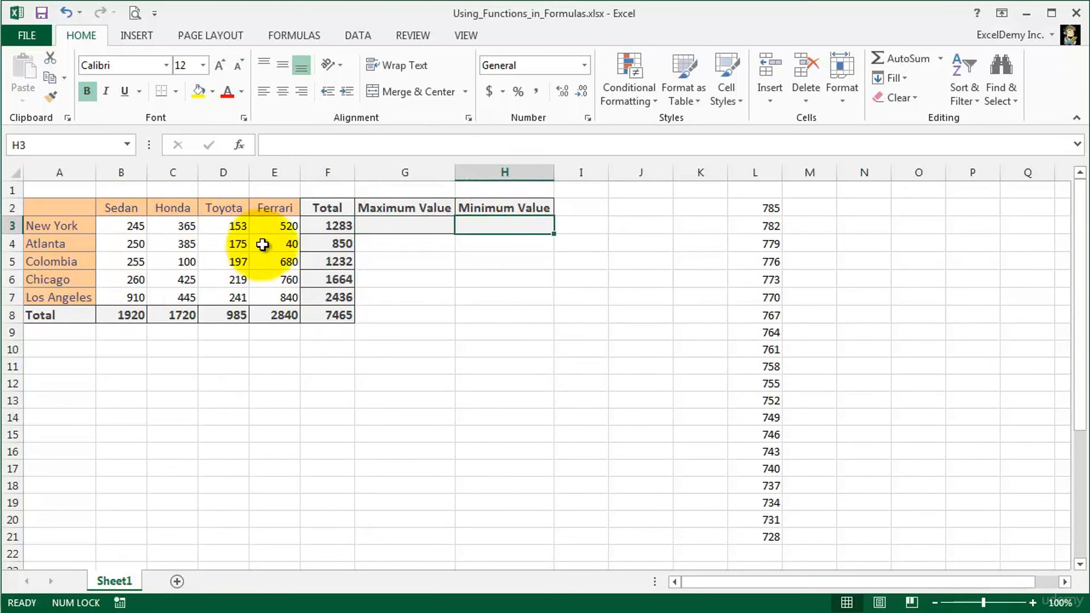
left_click(378, 225)
type("=")
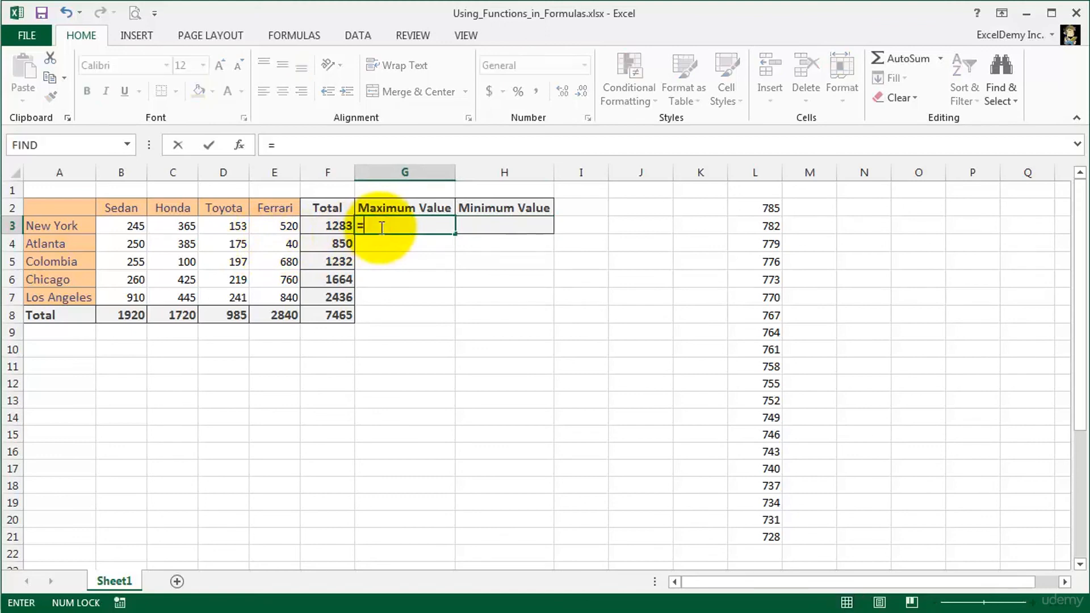
type("max")
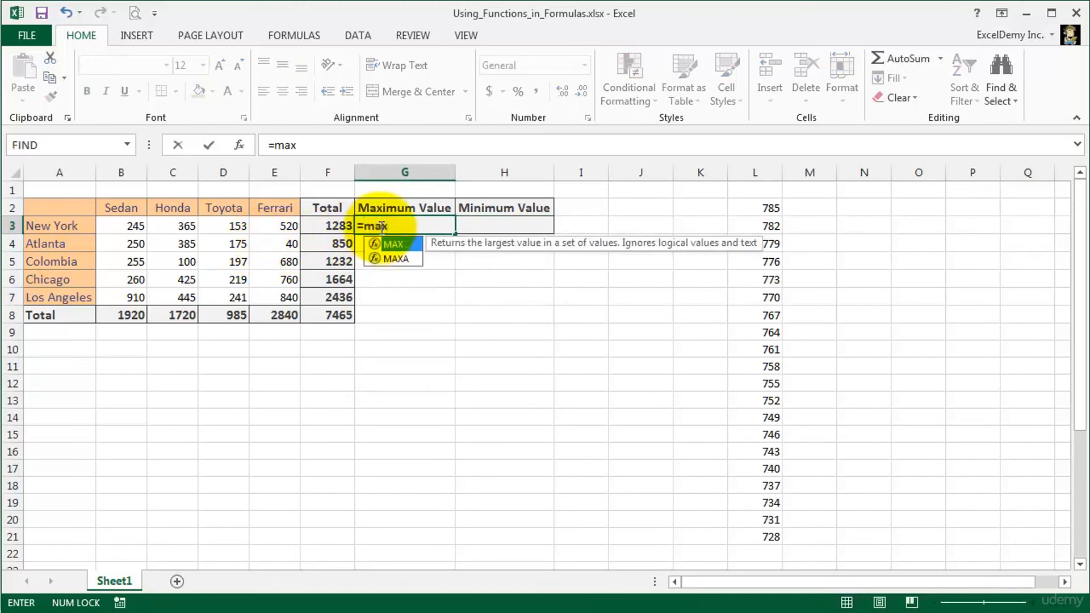
type("(")
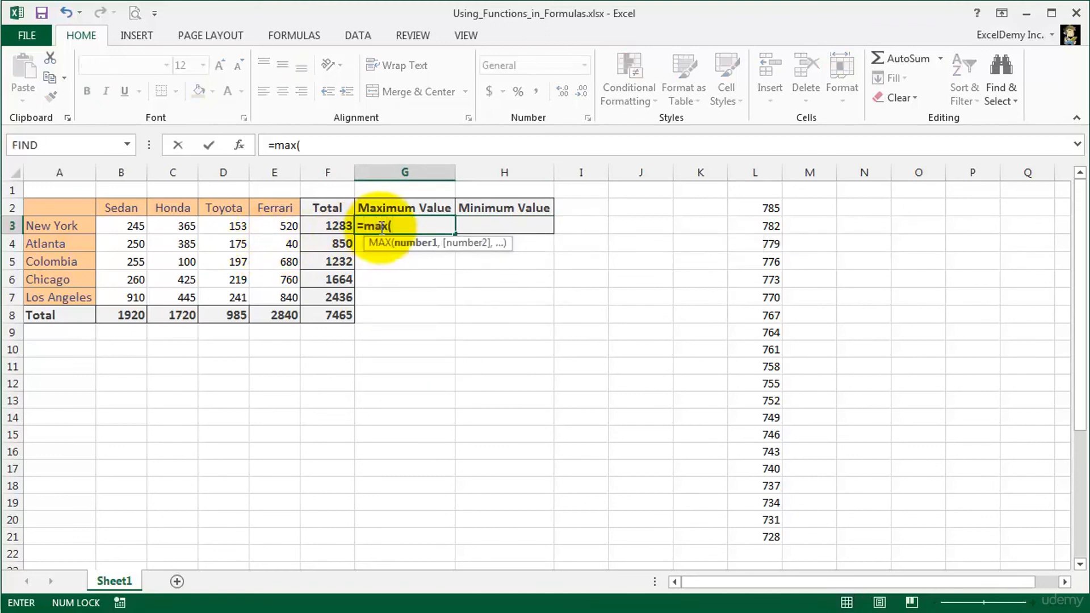
left_click_drag(114, 224, 272, 289)
key("Return")
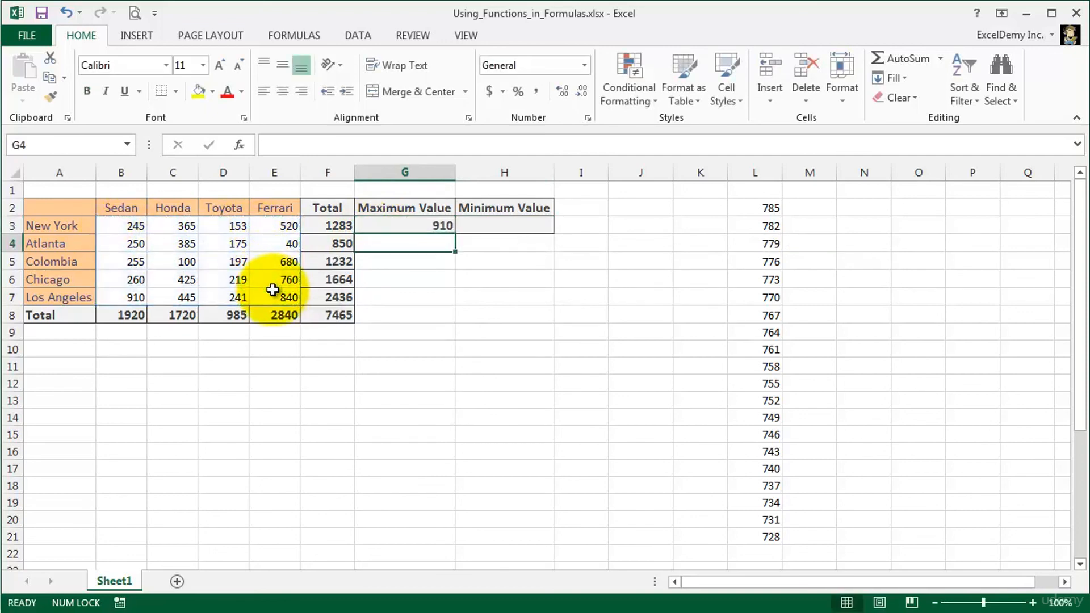
left_click(384, 225)
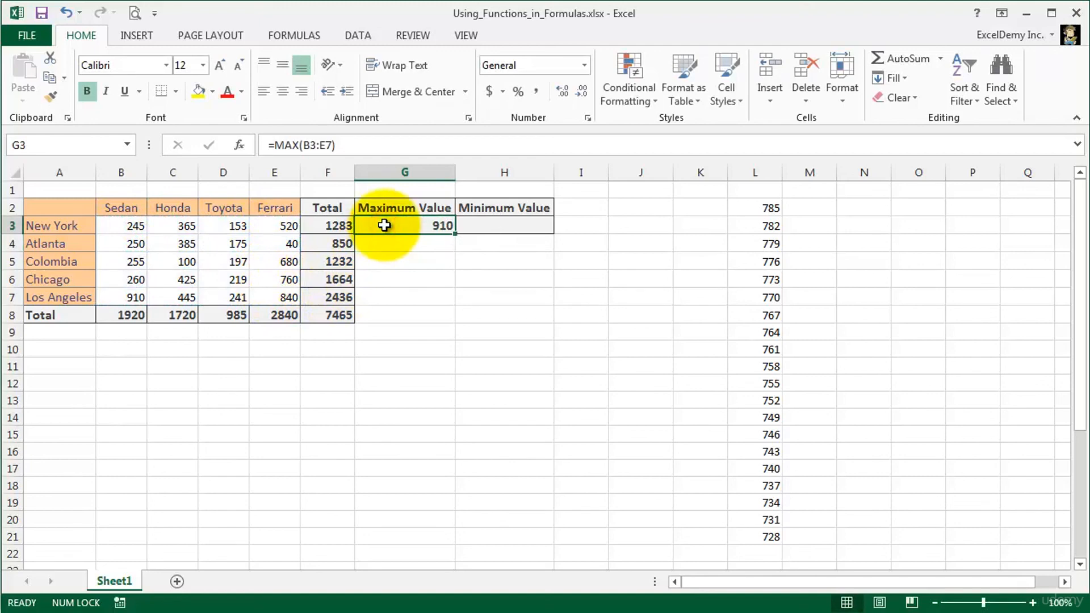
Enter =MIN(B3:E7) in H3 under Minimum Value to find the smallest sales figure, and check the formula.
left_click(474, 226)
type("=")
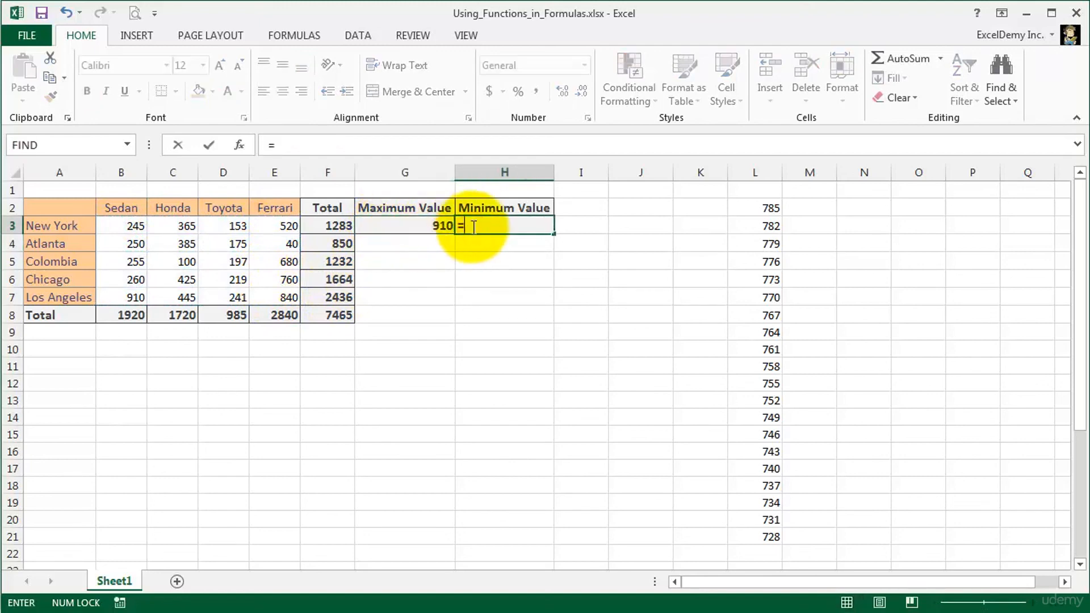
type("min(")
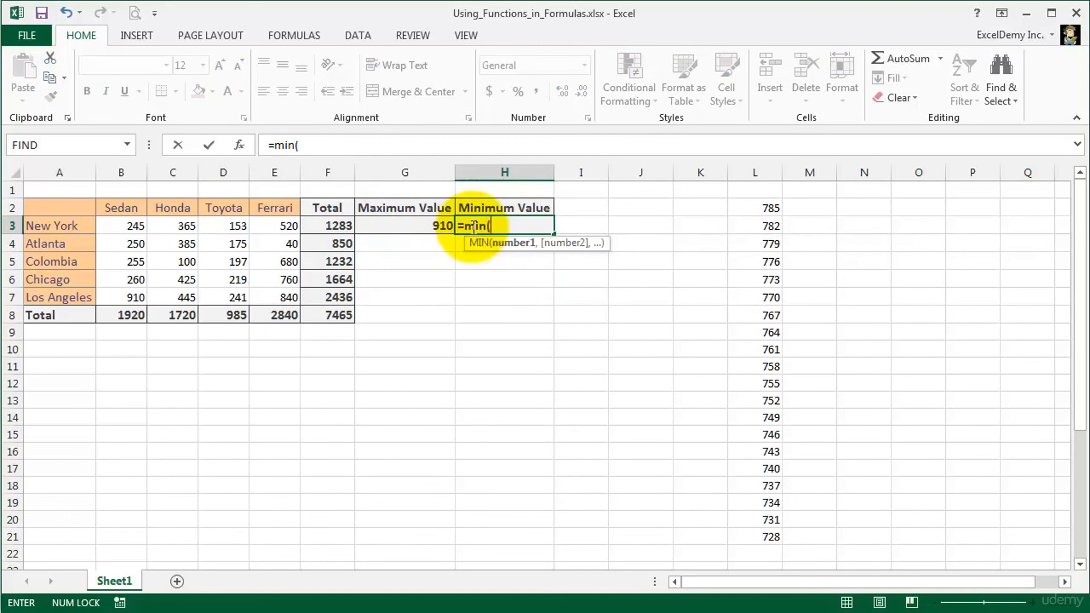
left_click_drag(116, 227, 268, 294)
key("Return")
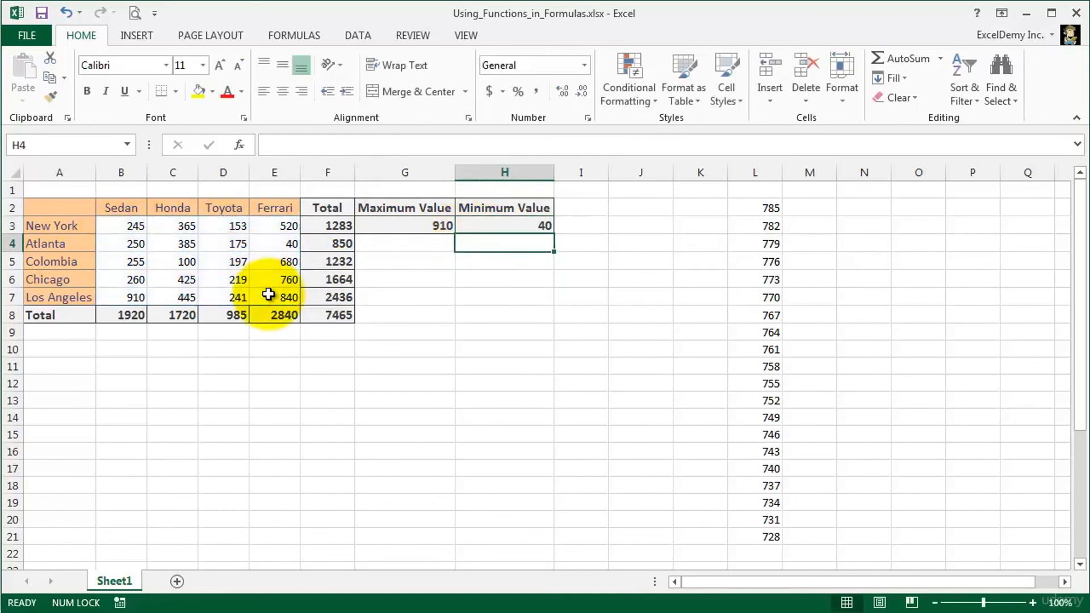
left_click(473, 227)
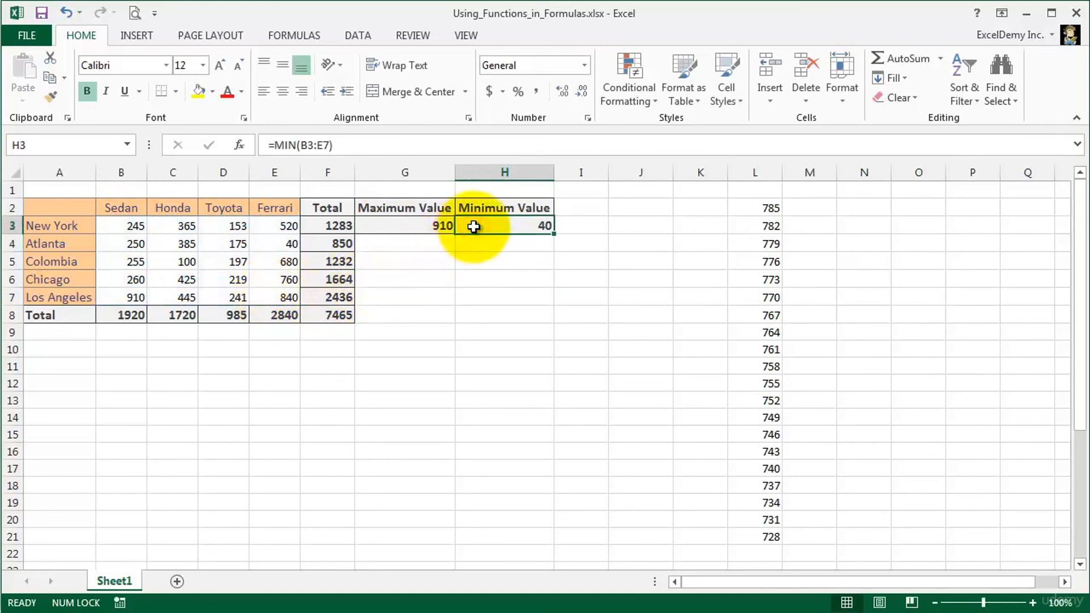